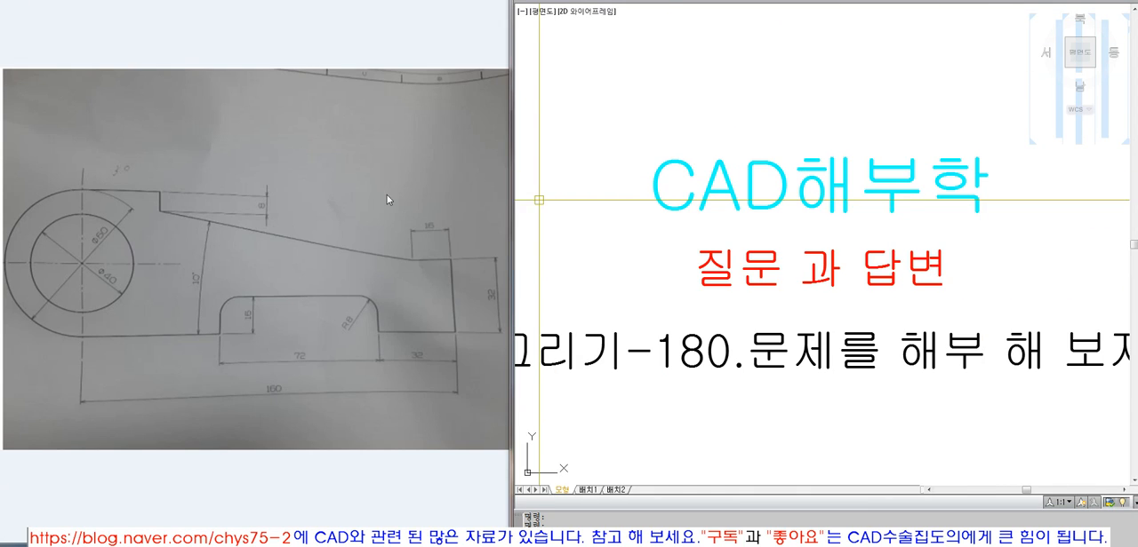
Examine the reference photo and the step-by-step construction images for the bracket's dimensions, drawing order, fillets and finished outline
click(382, 185)
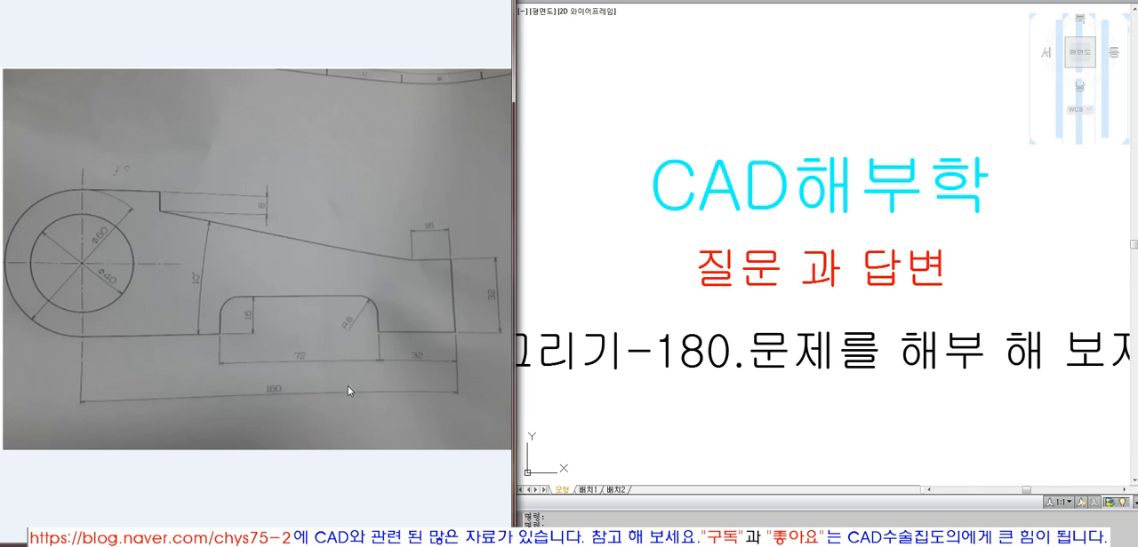
key(Right)
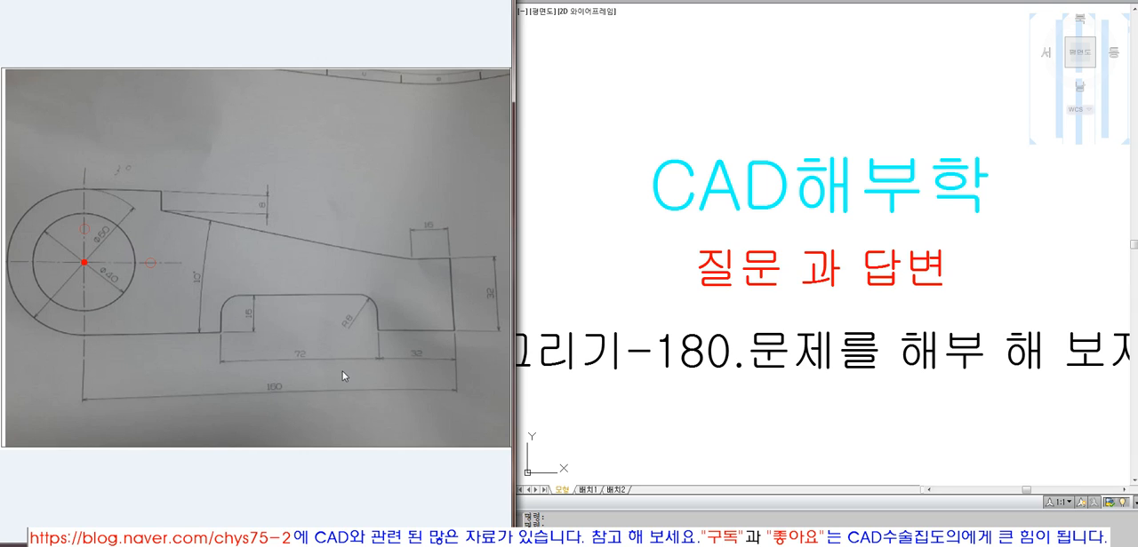
click(318, 543)
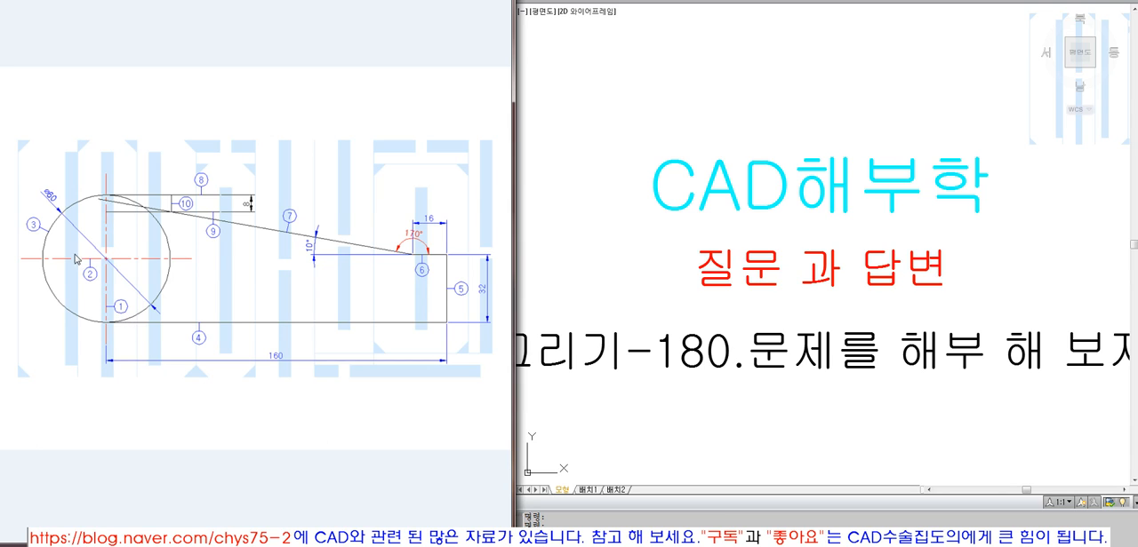
click(88, 276)
click(115, 307)
click(236, 539)
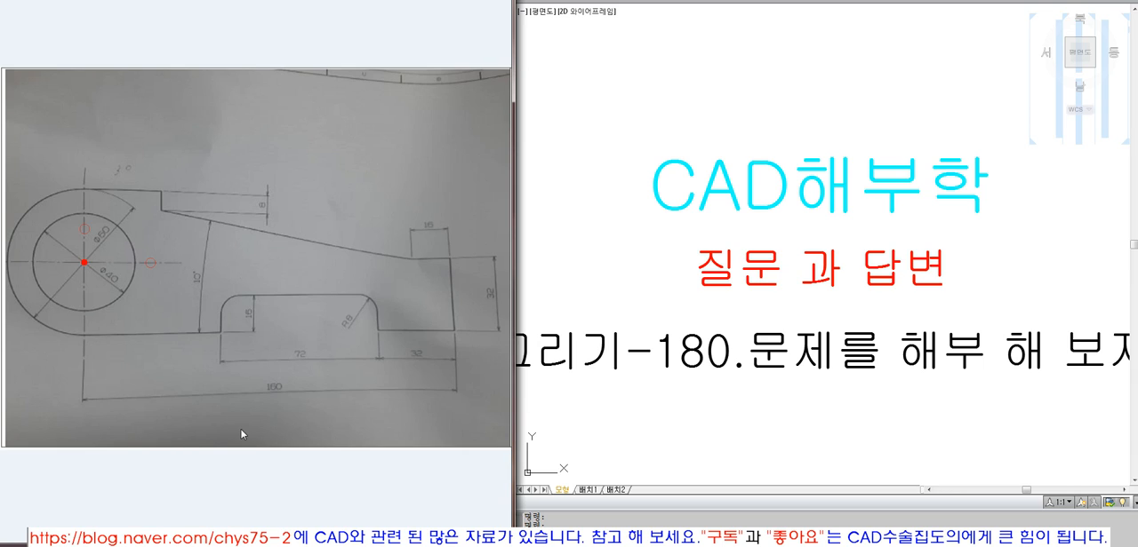
click(281, 539)
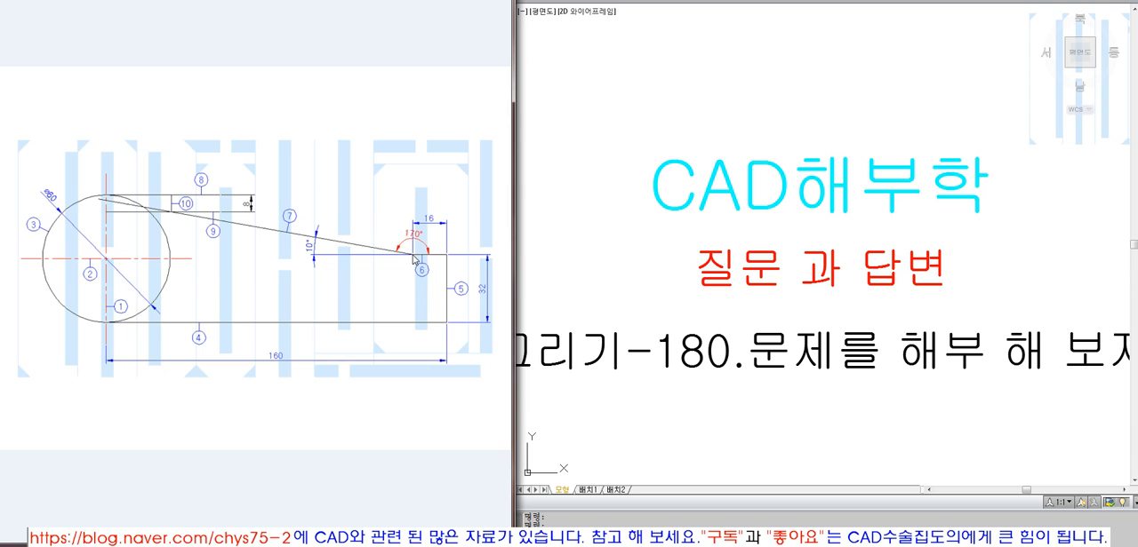
click(413, 258)
click(277, 536)
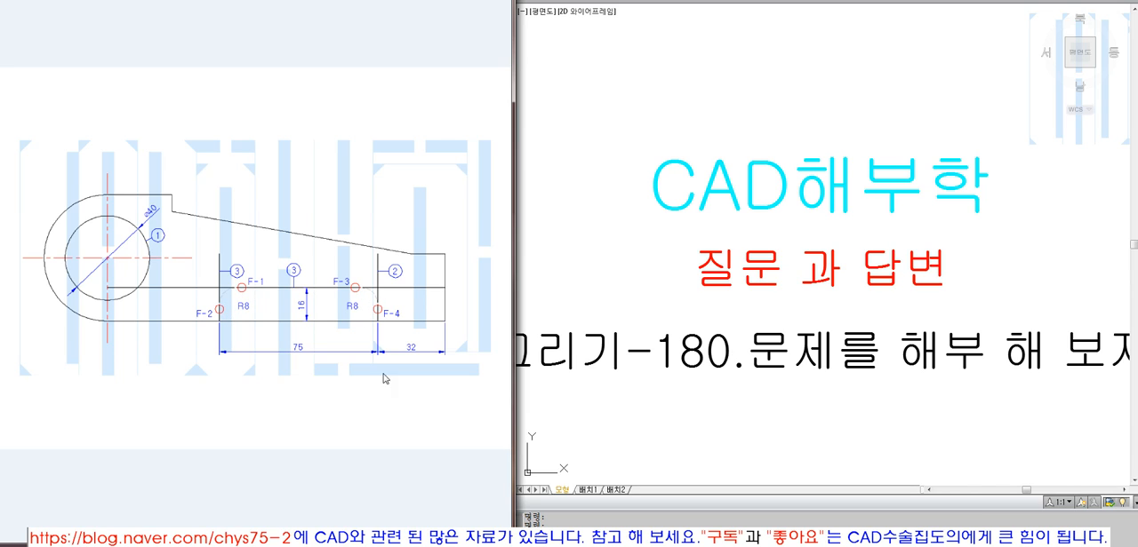
click(299, 541)
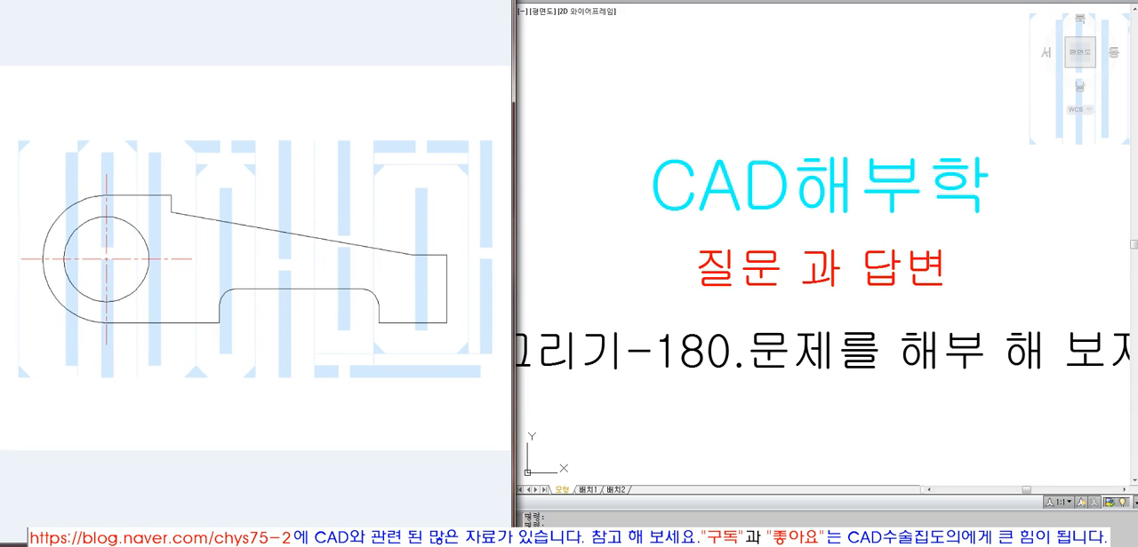
click(374, 385)
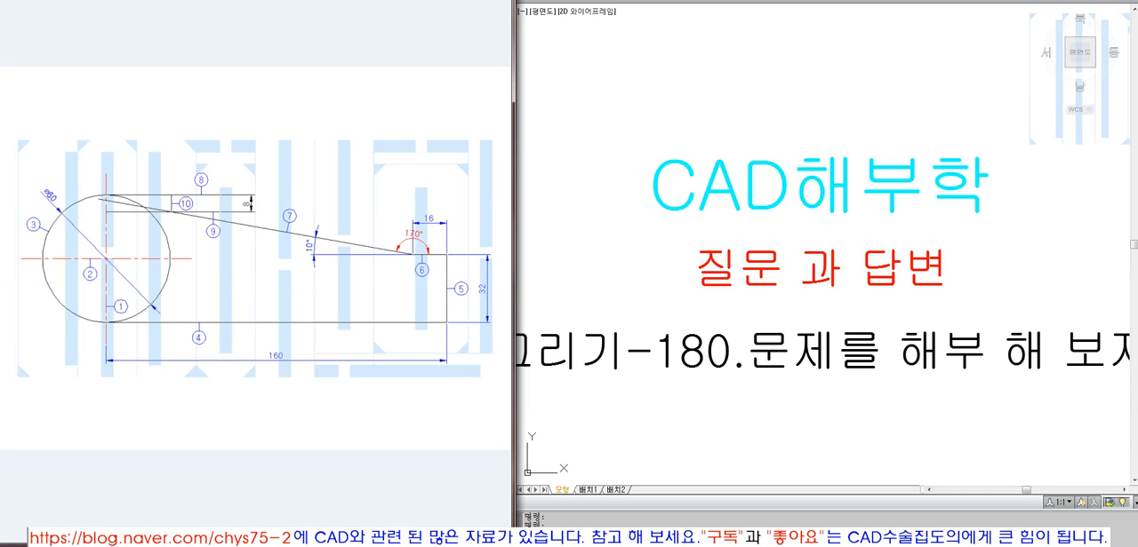
Erase the old curved-slot part, including its centrelines, from inside the smaller drawing frame
scroll(742, 376, down, 8)
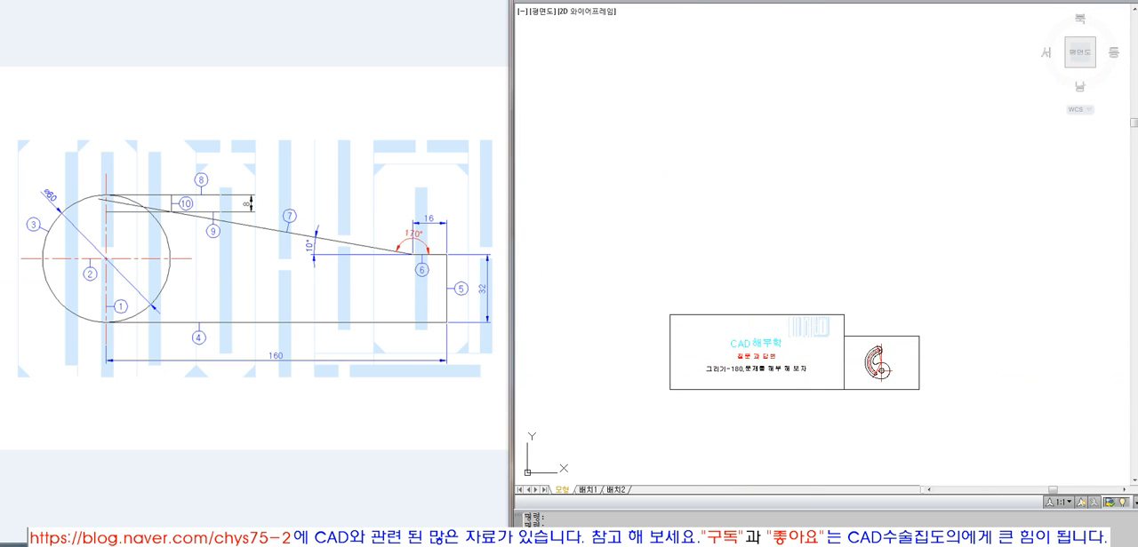
click(800, 307)
key(Escape)
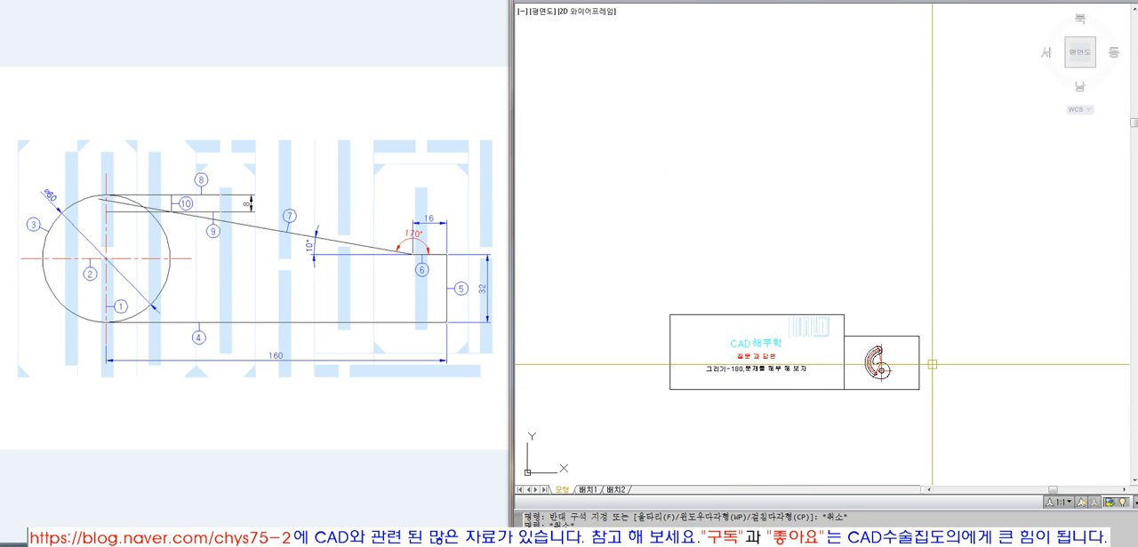
text(z)
key(space)
click(825, 317)
click(939, 404)
text(e)
key(space)
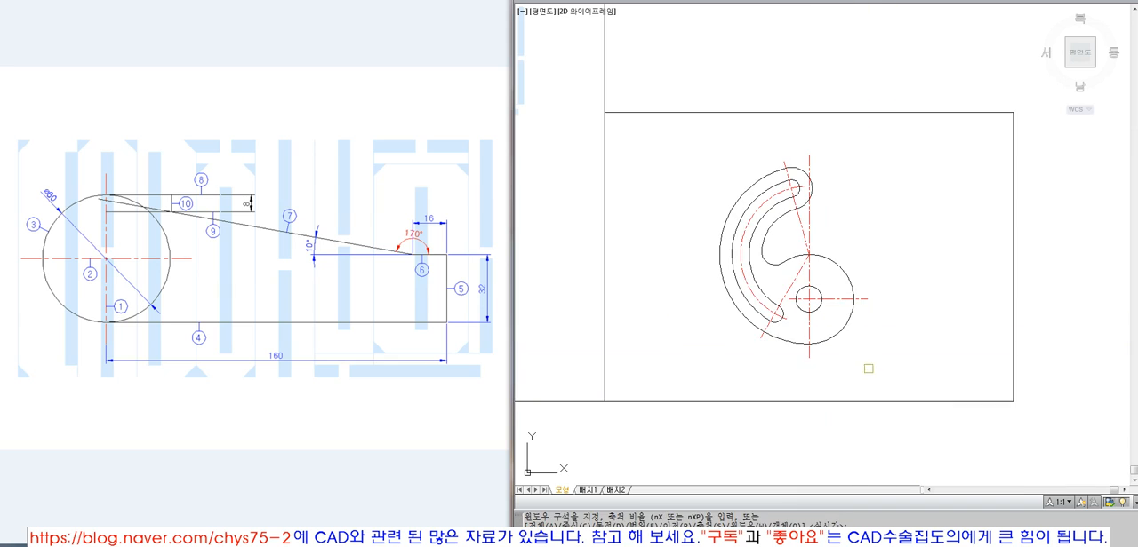
click(892, 373)
click(701, 177)
key(space)
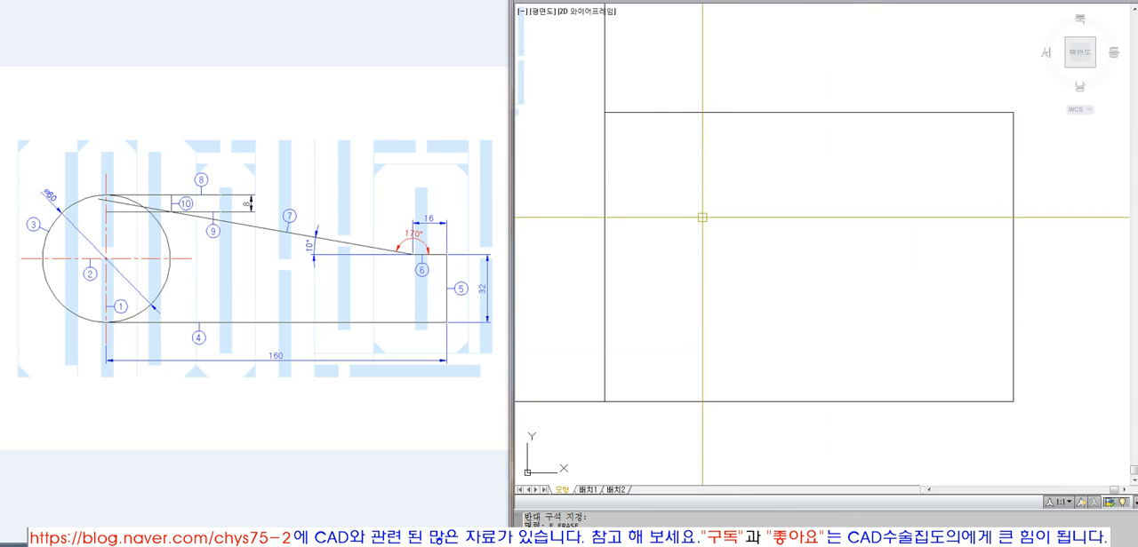
Draw a horizontal line from the midpoint of the frame's left edge and extend it to the frame's right edge
text(l)
key(space)
click(605, 256)
click(882, 272)
key(space)
text(ex)
key(space)
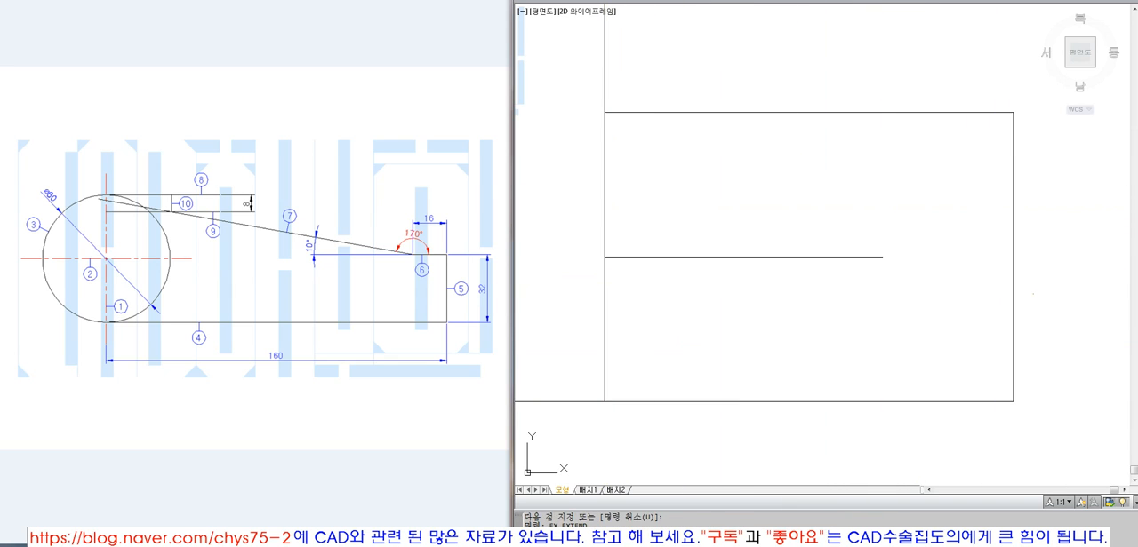
click(1014, 293)
key(space)
click(895, 289)
click(845, 245)
key(space)
Change the horizontal line across the frame to the red dash-dot centreline style
click(871, 294)
click(805, 206)
click(769, 1)
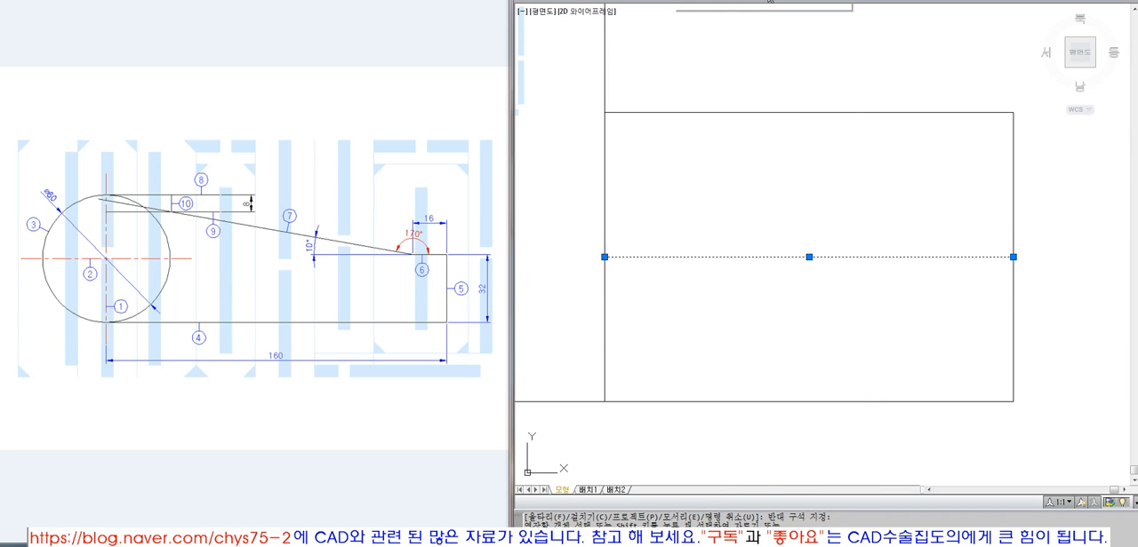
click(747, 96)
key(Escape)
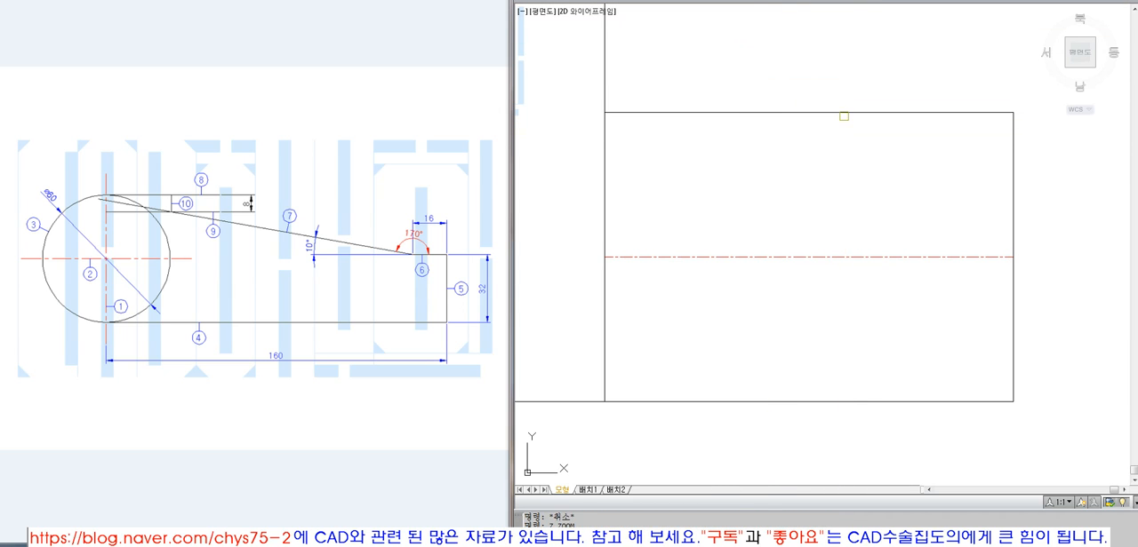
Draw a vertical line about 139 units long across the horizontal centreline in the left part of the frame
click(844, 116)
key(space)
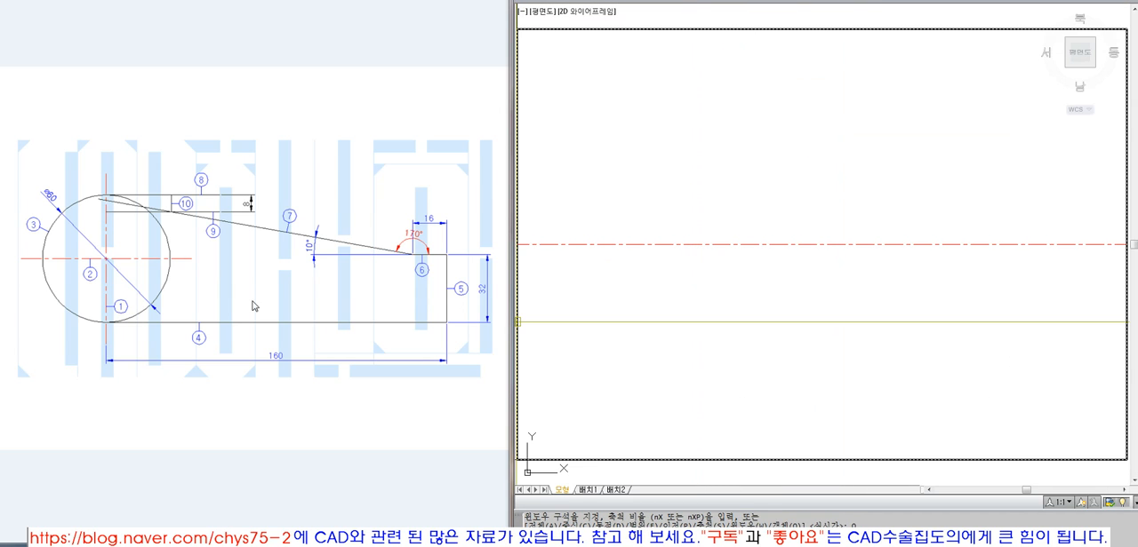
click(632, 90)
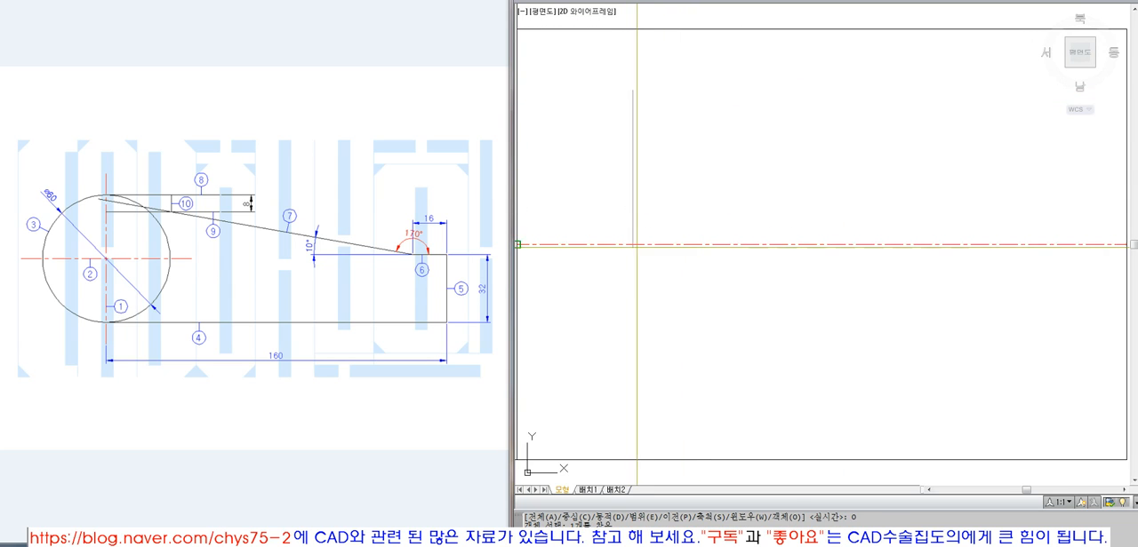
click(639, 376)
key(space)
Match the vertical line's properties to the horizontal centreline and draw a 60 mm diameter circle at their intersection
text(ma)
key(space)
click(655, 241)
click(630, 236)
key(space)
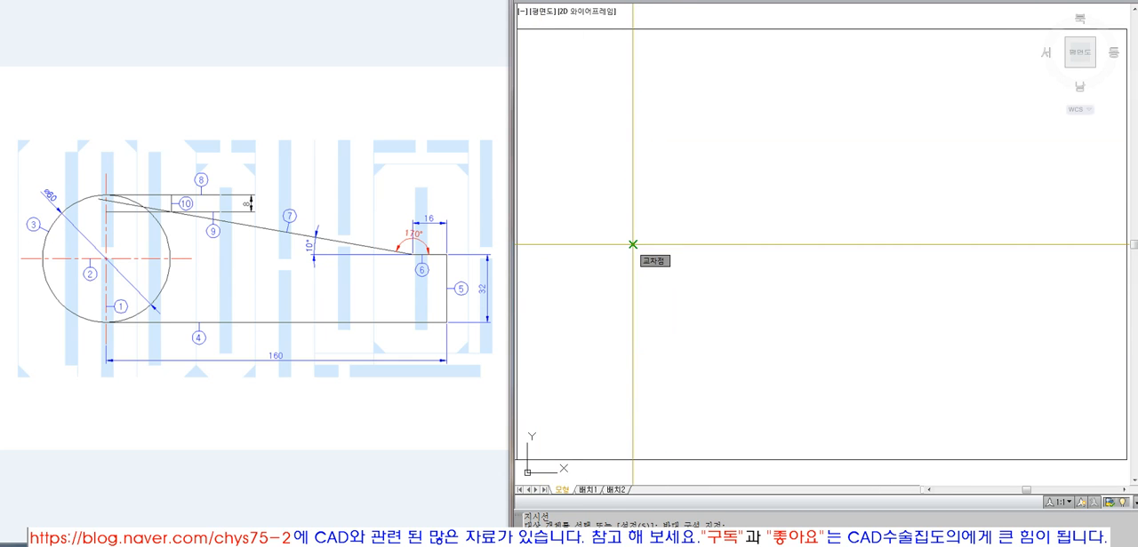
text(30)
key(Return)
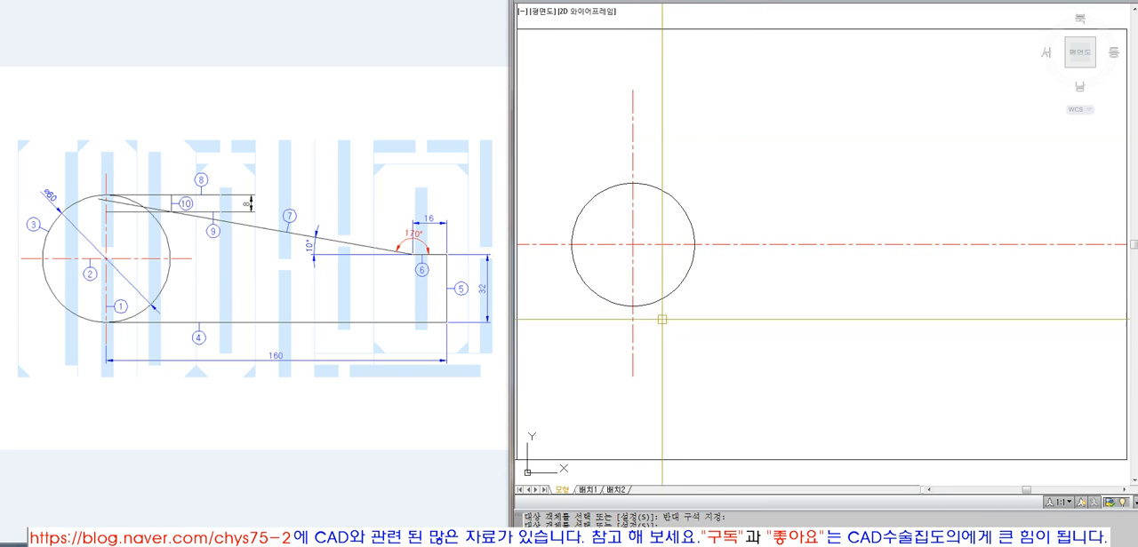
Draw a line 160 mm to the right from the circle's bottom quadrant, continuing 32 mm vertically upward
click(632, 307)
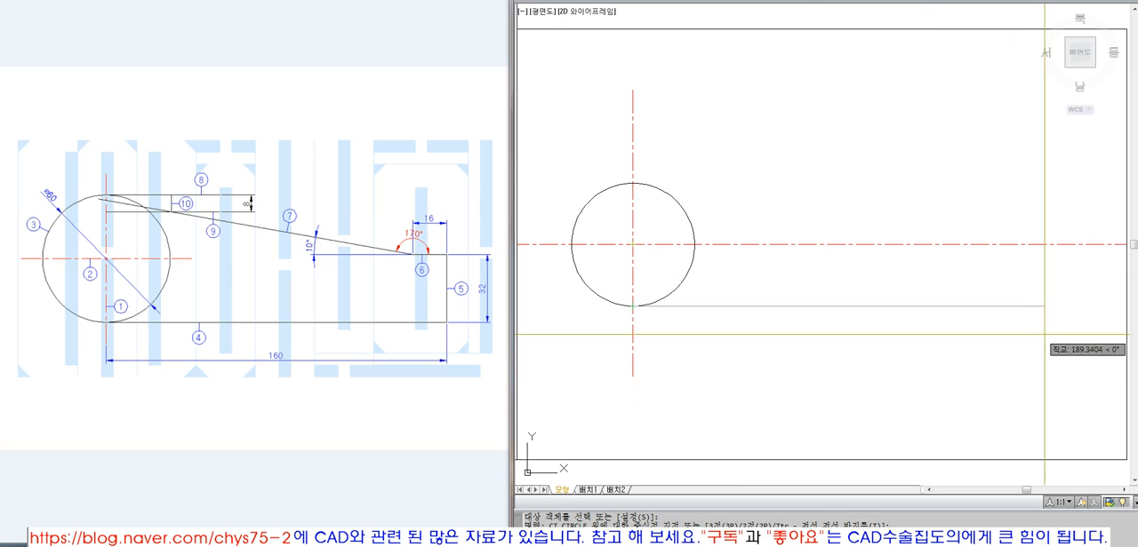
text(160)
key(Return)
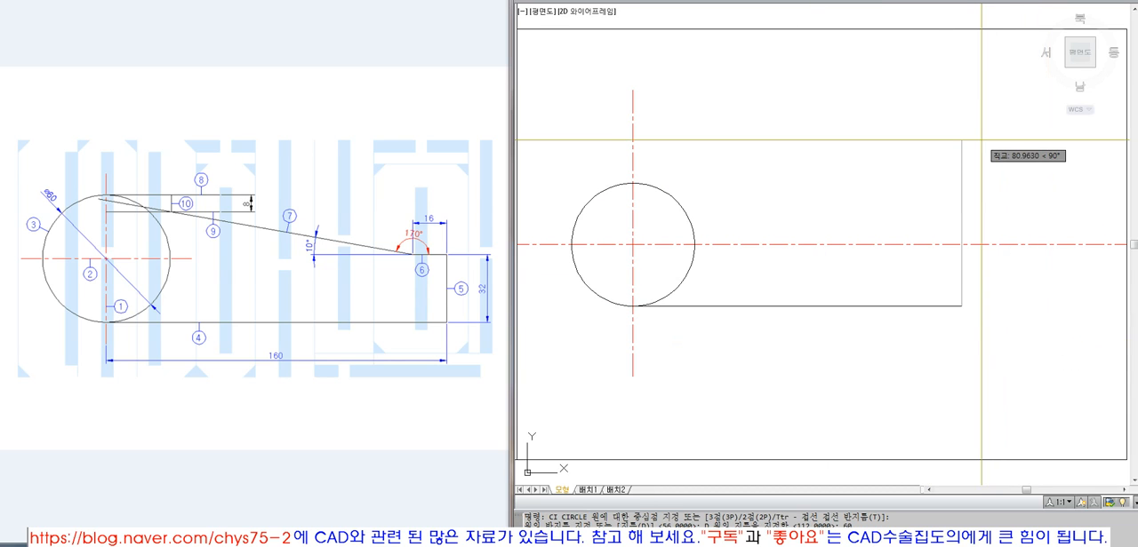
text(32)
key(Return)
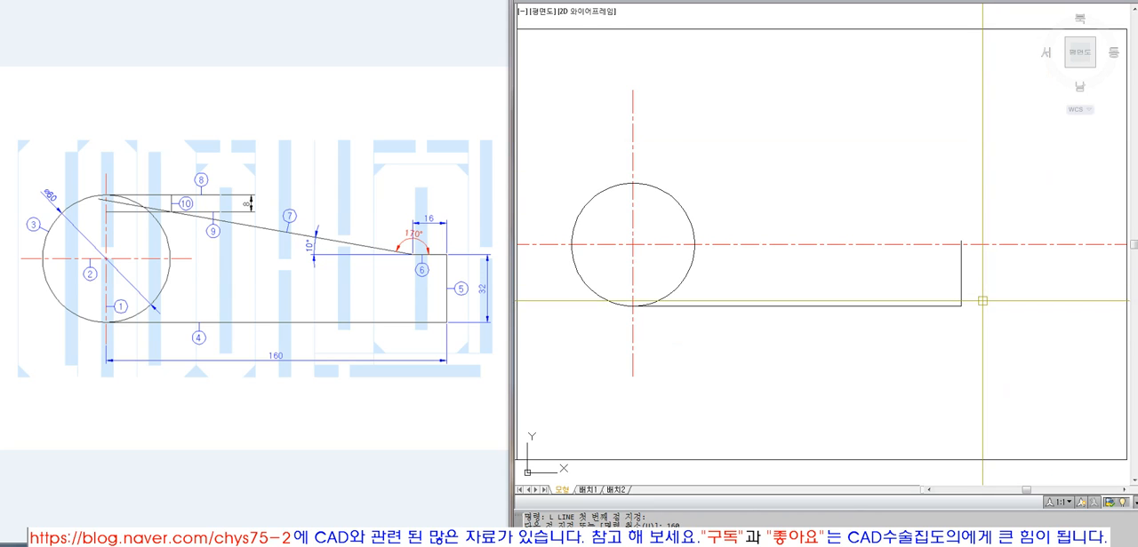
click(1012, 277)
click(990, 211)
key(Escape)
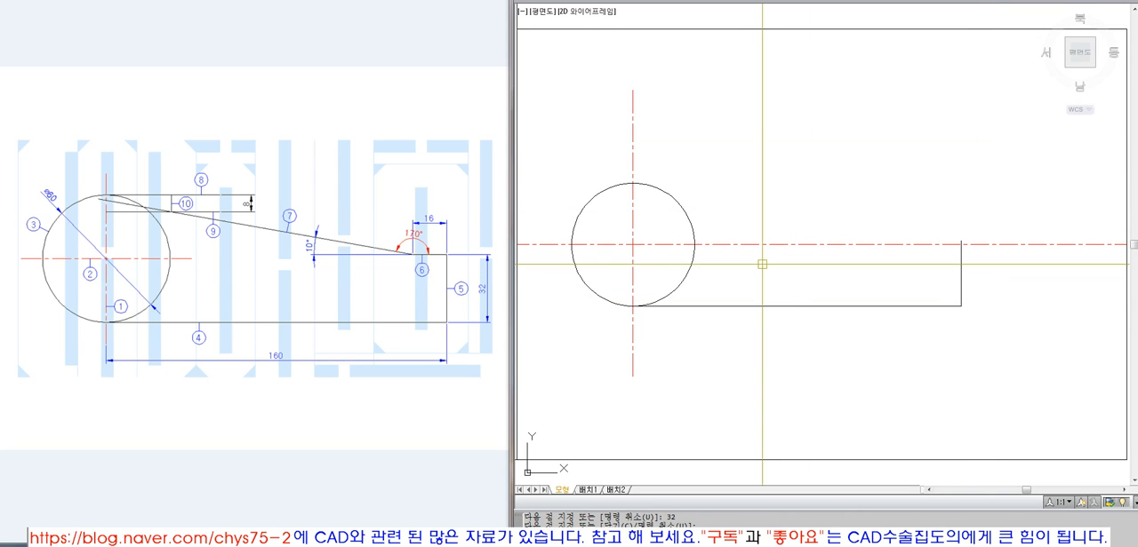
Offset the 60 mm circle outward to create a slightly larger boundary circle for the centrelines
text(o)
key(Return)
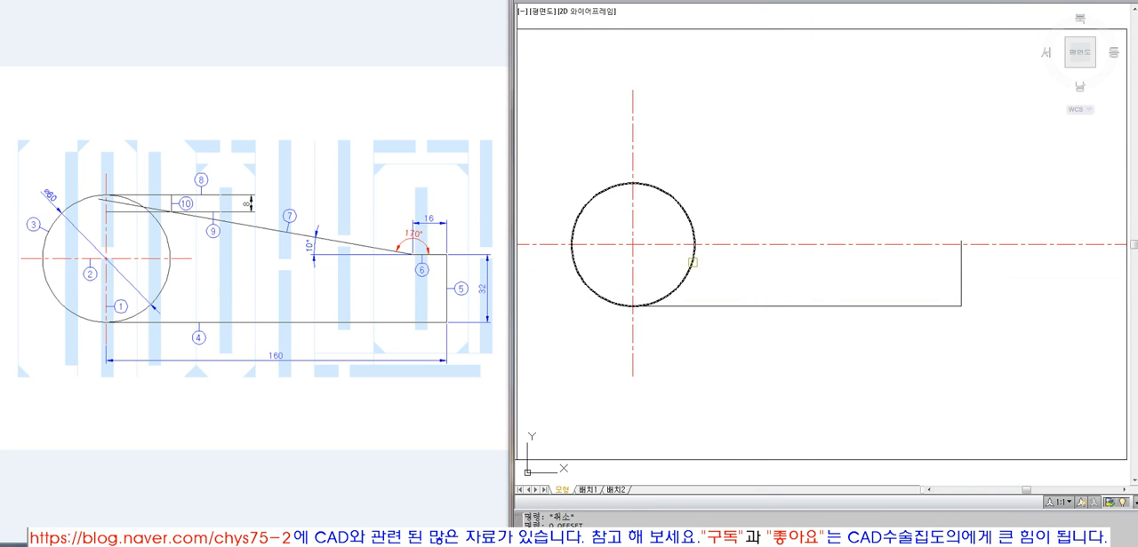
click(692, 263)
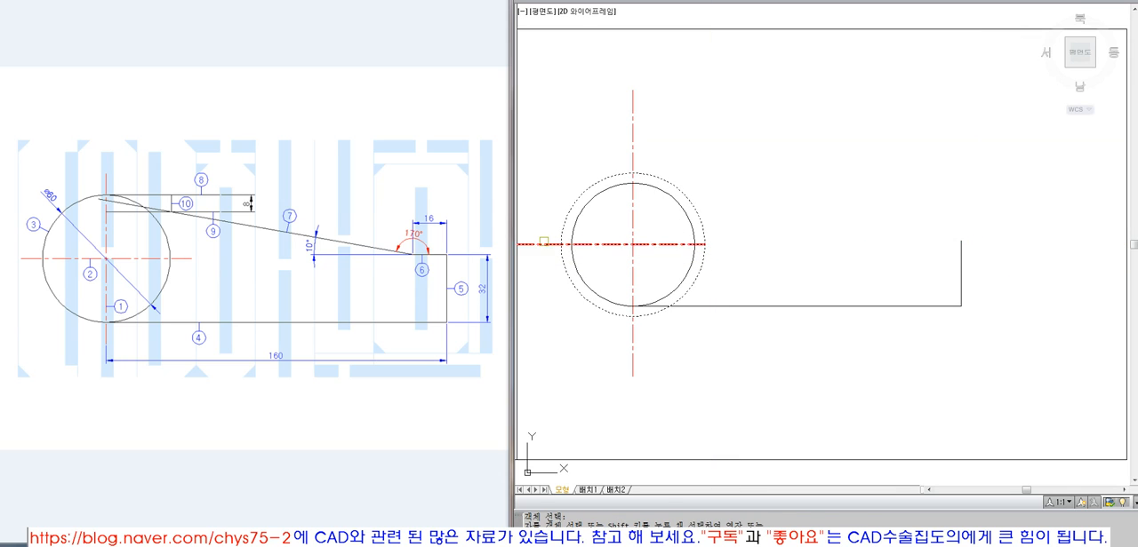
Trim the horizontal and vertical centrelines back to the outer offset circle
click(589, 304)
click(631, 332)
key(Return)
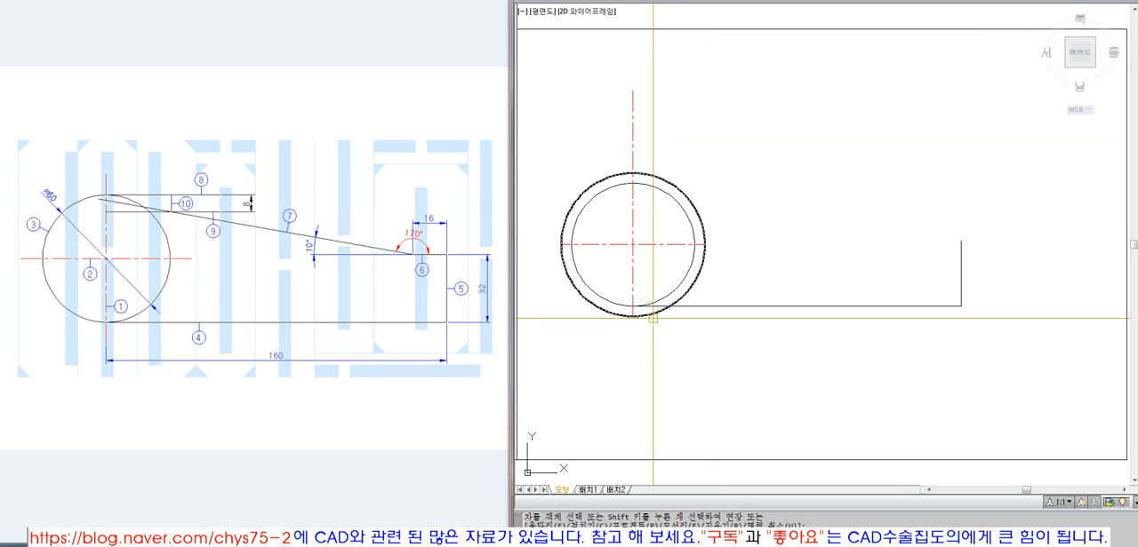
key(Return)
click(657, 177)
key(Return)
click(633, 152)
Erase the outer offset circle, keeping the trimmed centrelines and the 60 mm circle
key(Return)
text(e)
key(Return)
click(683, 191)
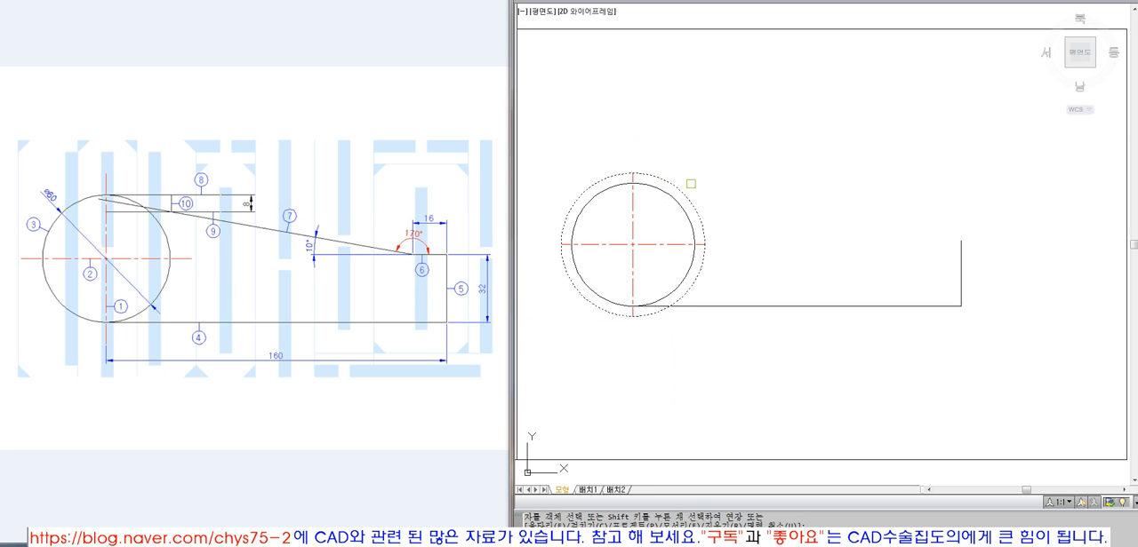
key(Return)
Add linear dimensions to the bottom horizontal line and the right vertical line of the outline
click(895, 2)
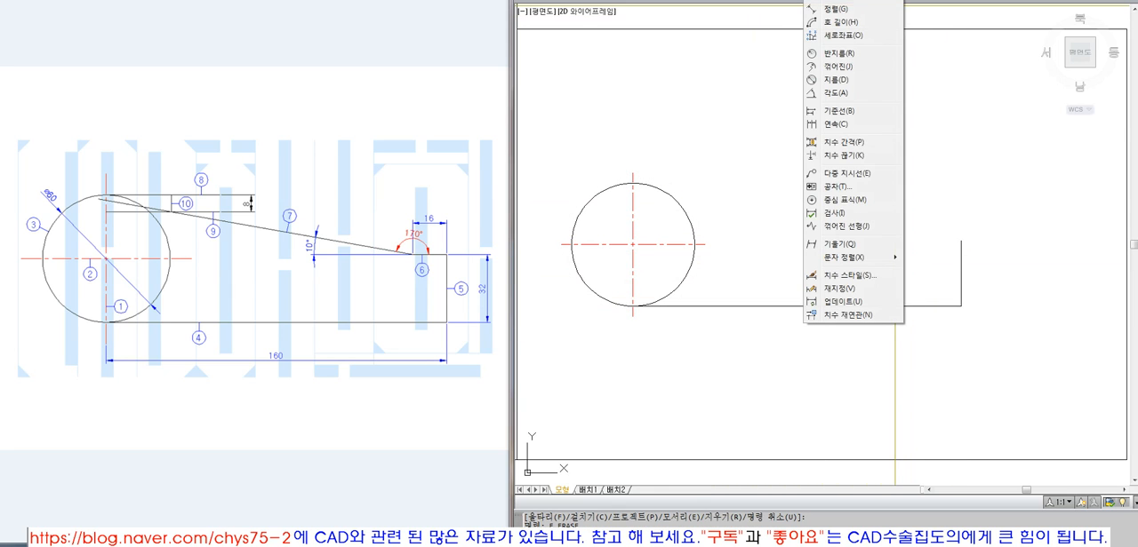
click(854, 2)
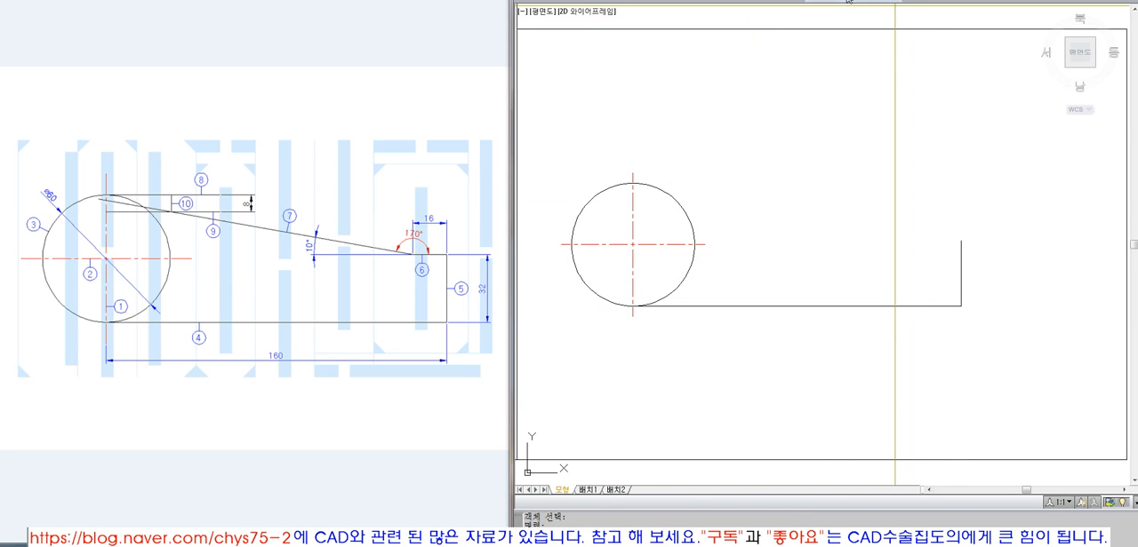
click(685, 309)
click(961, 306)
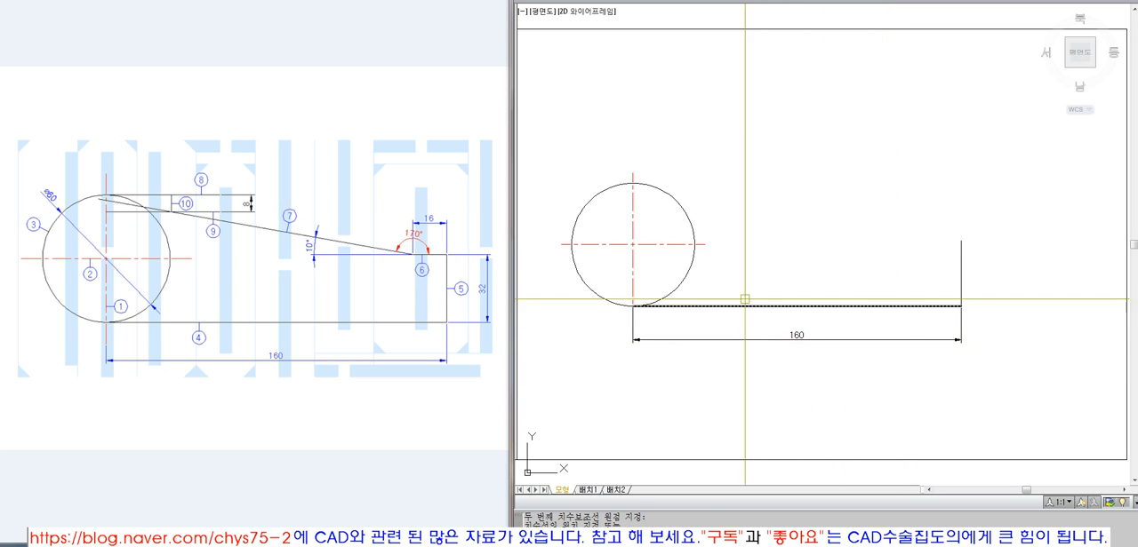
click(942, 309)
click(961, 251)
click(1001, 257)
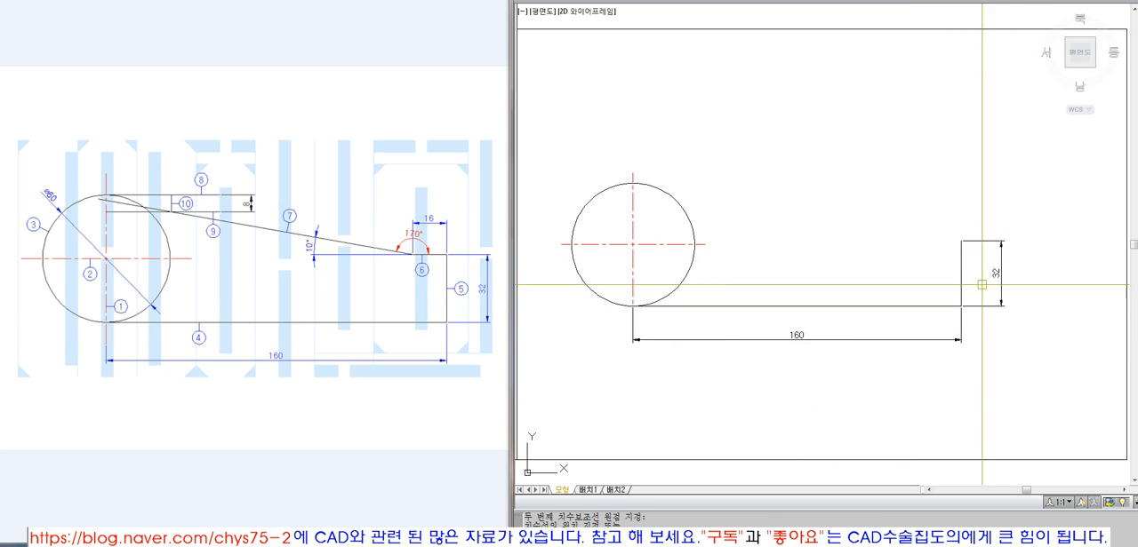
Erase the linear dimensions of the bottom line and the right vertical line
text(e)
key(space)
click(996, 282)
key(space)
key(space)
click(901, 340)
key(space)
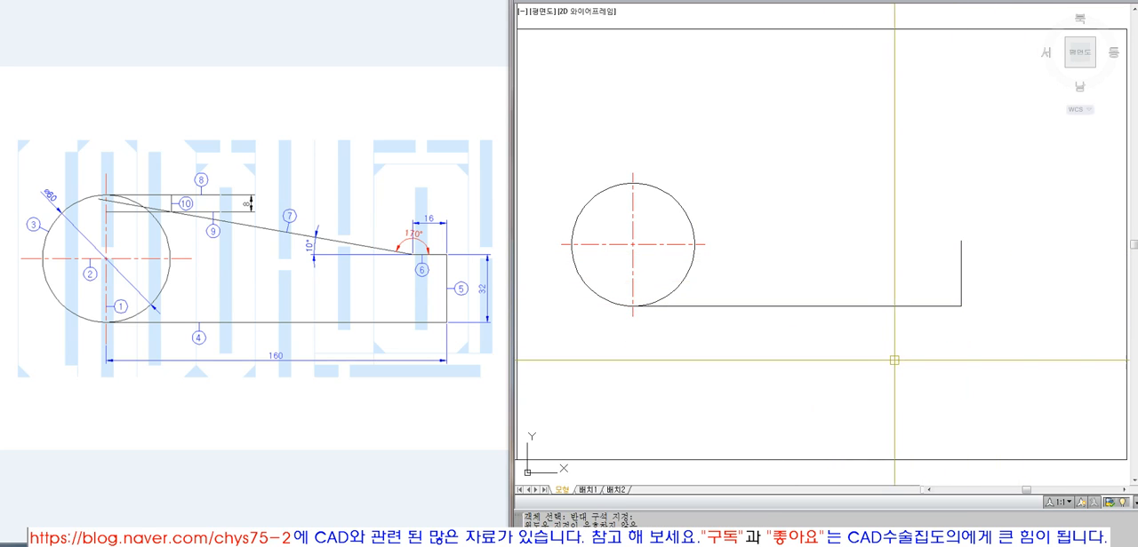
Draw a 16 mm line leftward from the top of the right vertical line and a 160 mm line leftward from its end
text(l)
key(space)
click(960, 241)
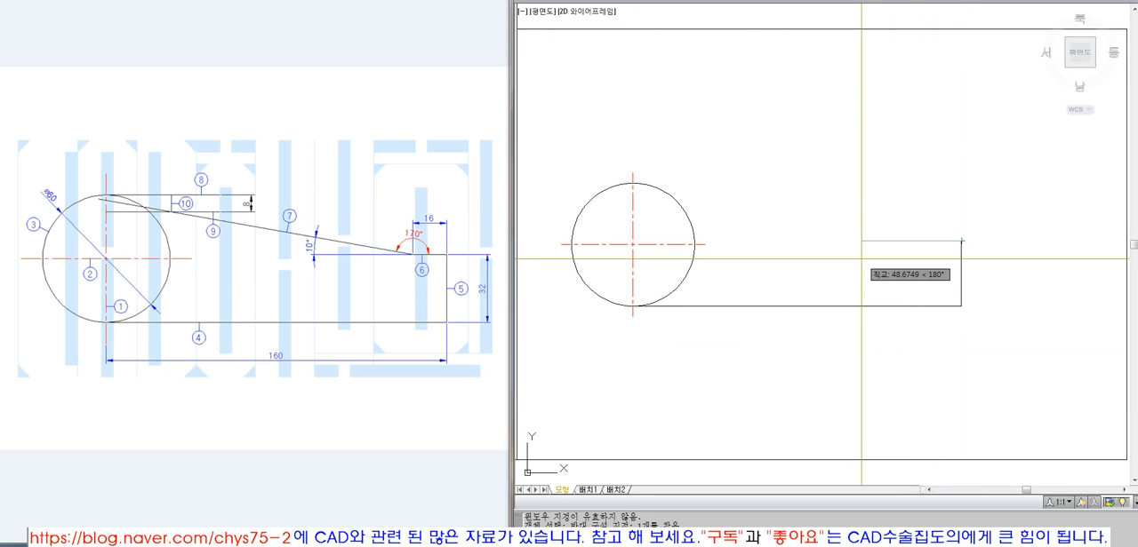
key(Escape)
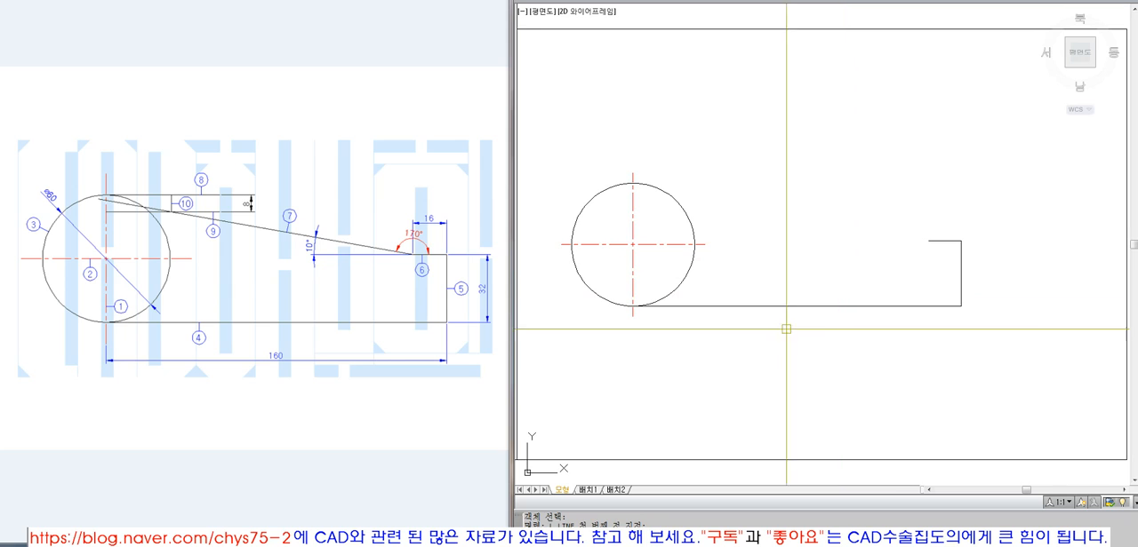
click(929, 241)
text(160)
key(Return)
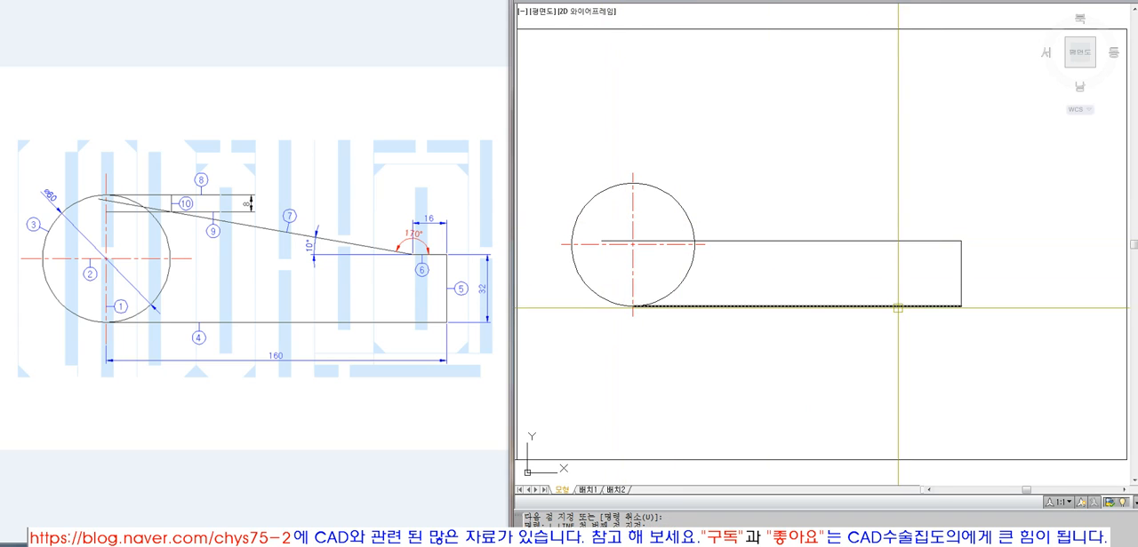
Rotate the 160 mm horizontal line by -10° about the left end of the 16 mm line
click(889, 265)
click(860, 225)
key(Return)
click(917, 238)
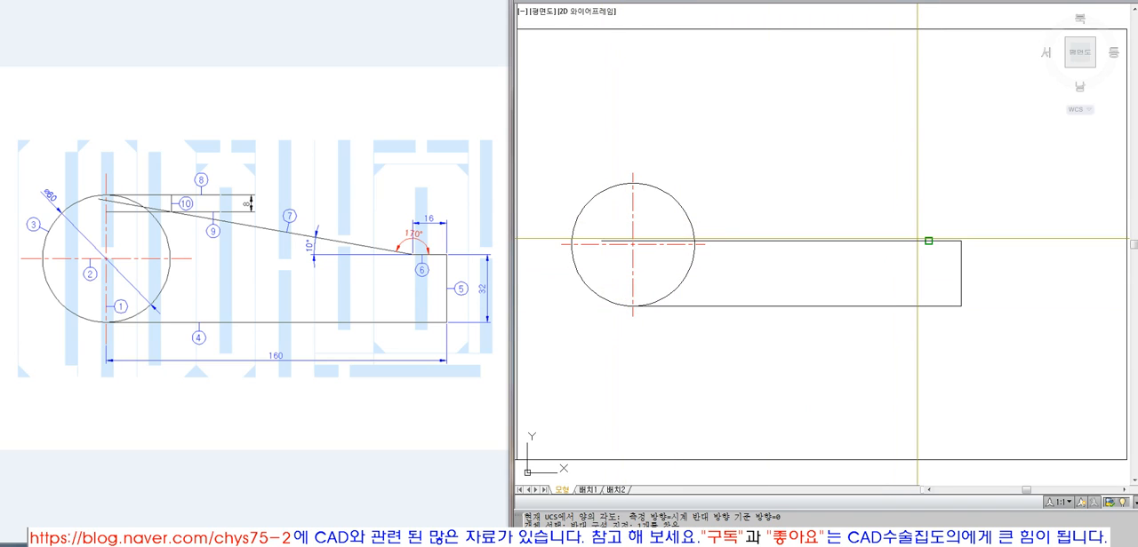
text(-10)
key(Return)
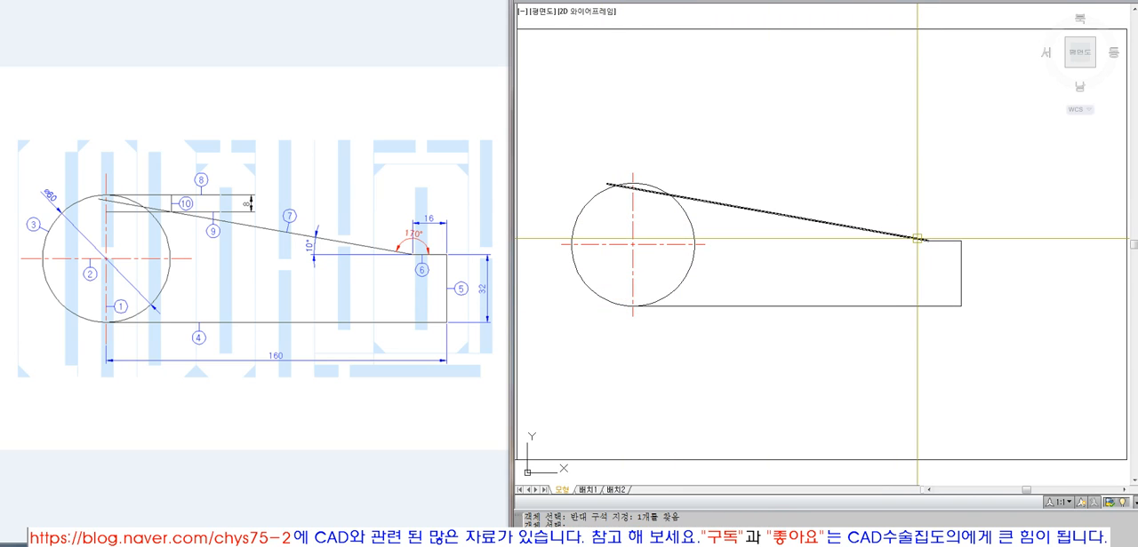
Erase the rotated sloped line, leaving the 16 mm line in place
click(830, 227)
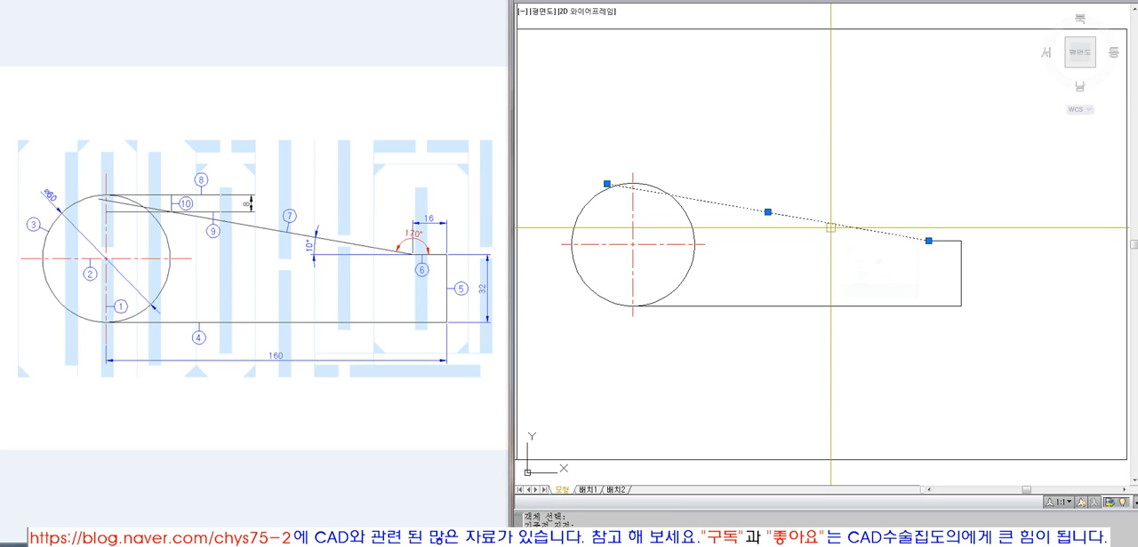
click(929, 241)
text(-10)
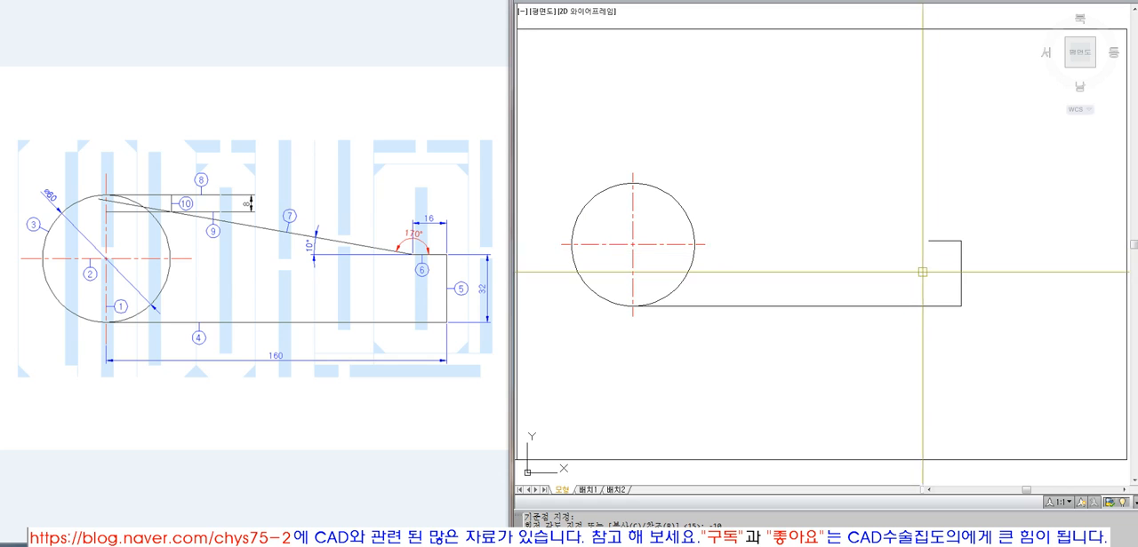
key(Return)
key(F8)
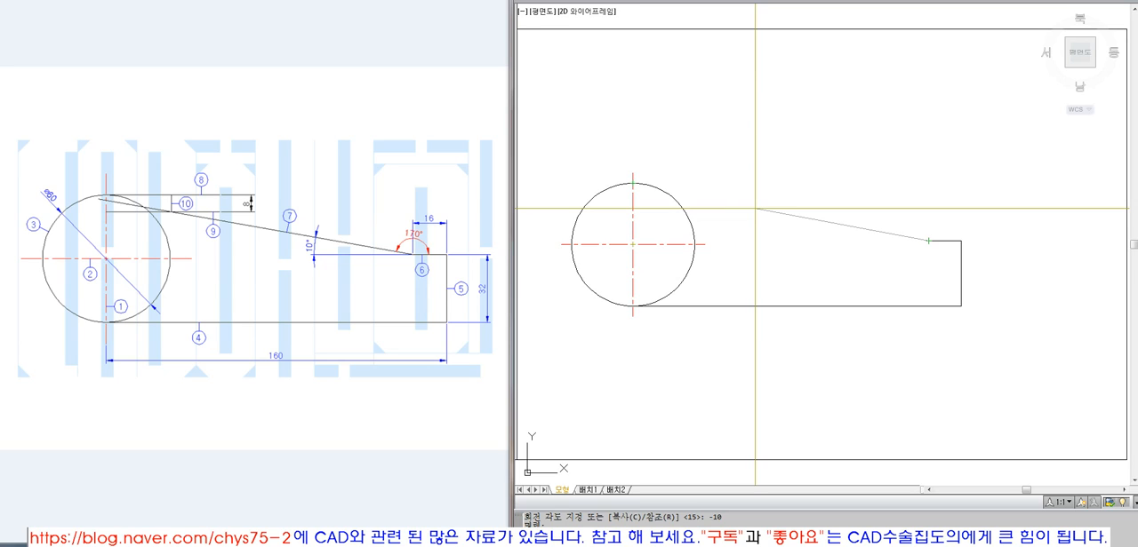
key(Return)
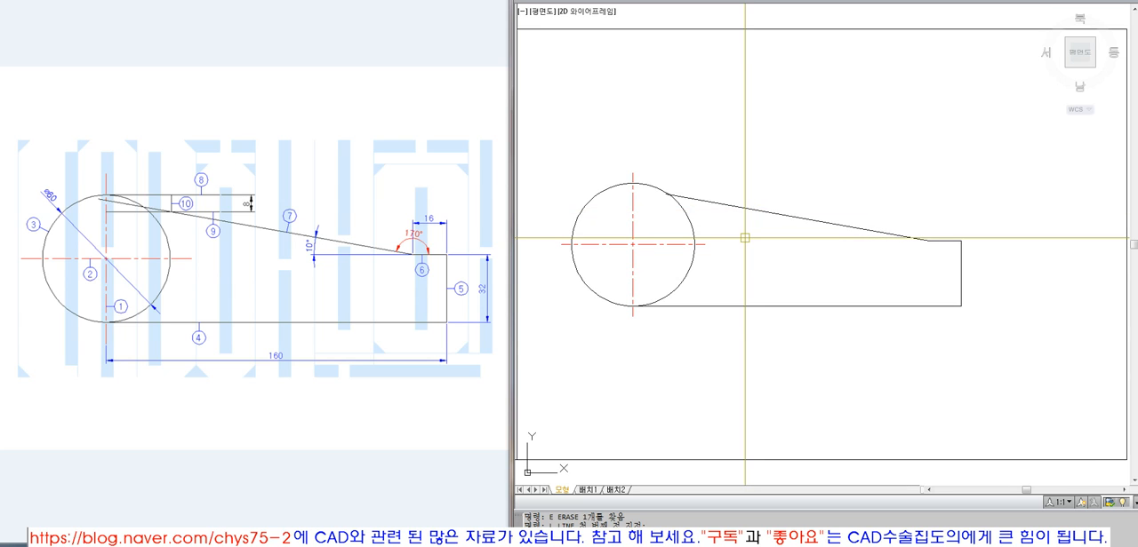
click(782, 214)
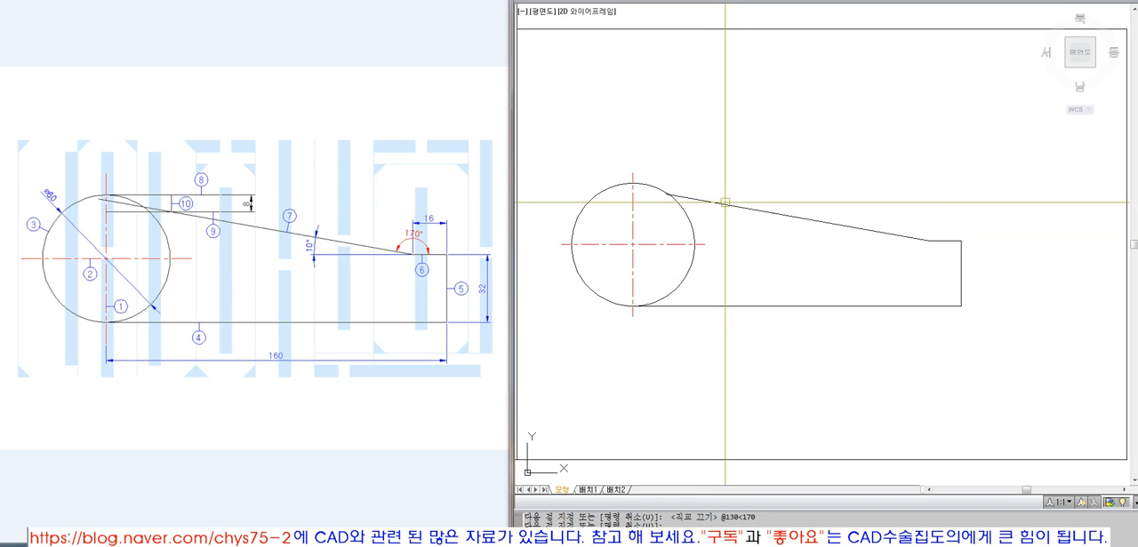
key(Escape)
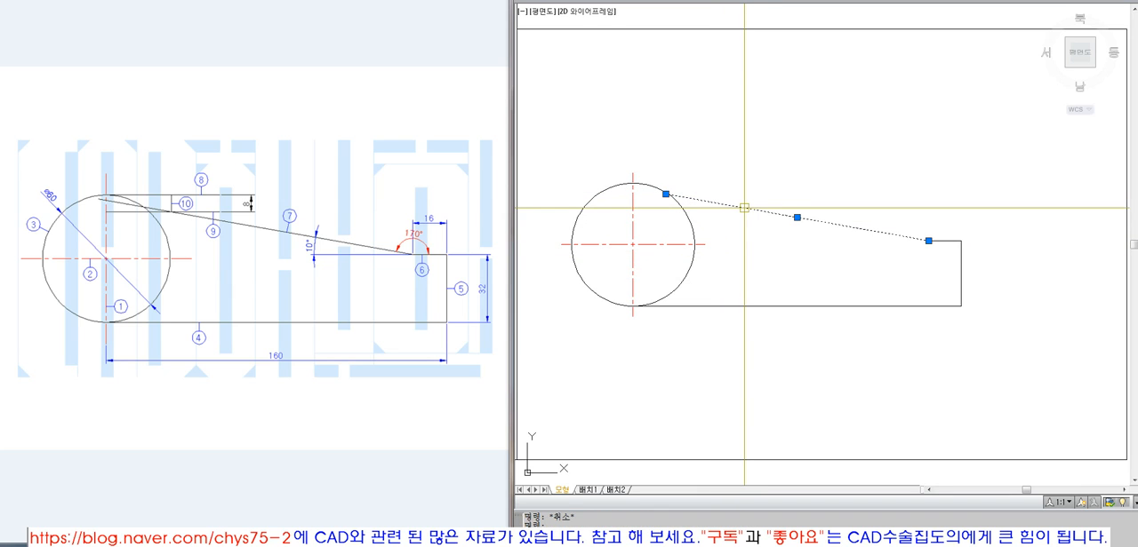
key(Escape)
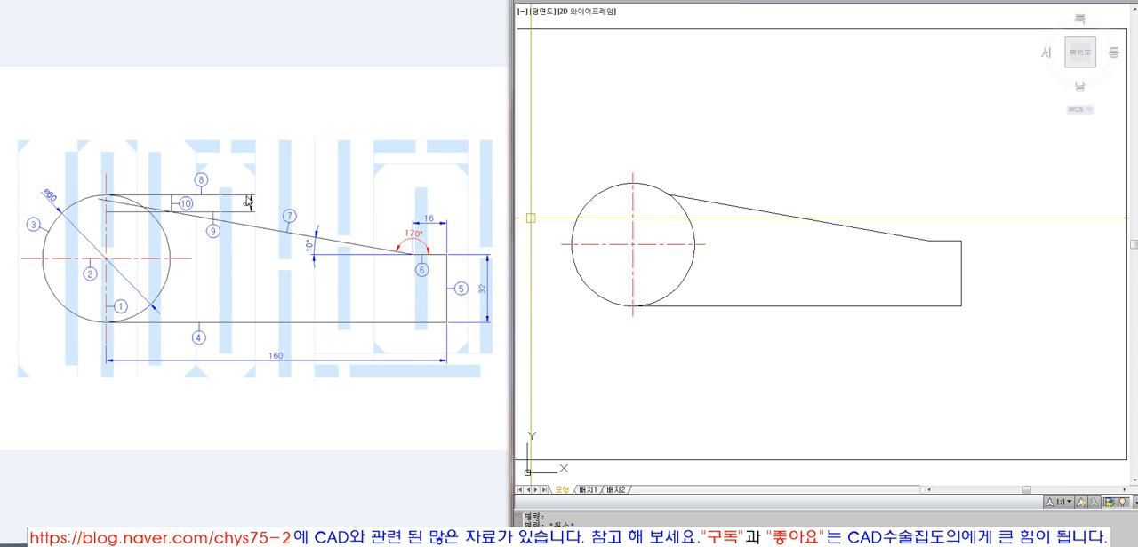
Draw a horizontal line rightward from the top of the circle and stretch its free end a further 48.5 mm or so
key(l)
key(Return)
click(633, 183)
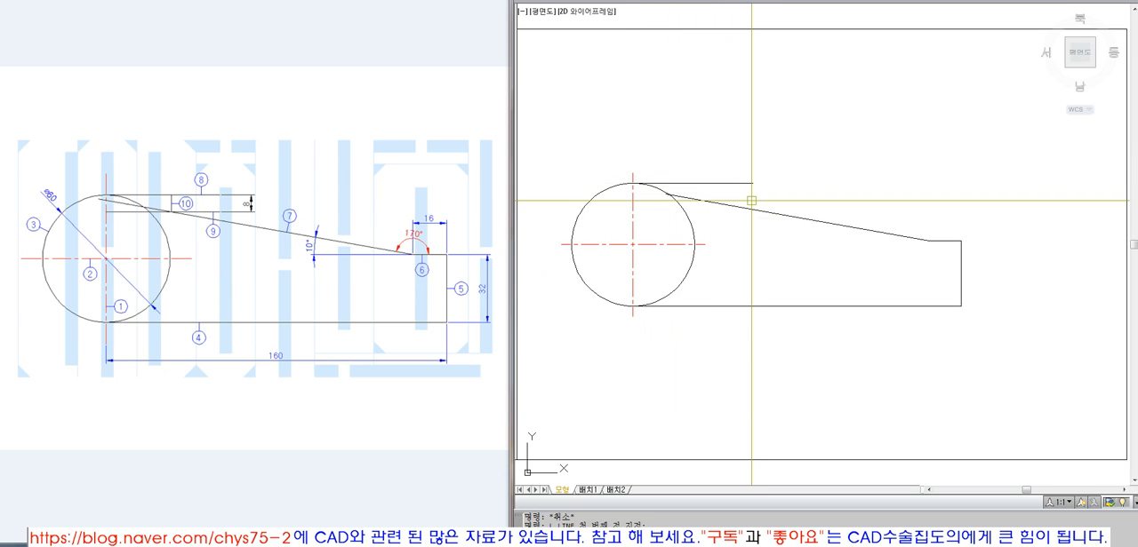
click(744, 183)
click(753, 183)
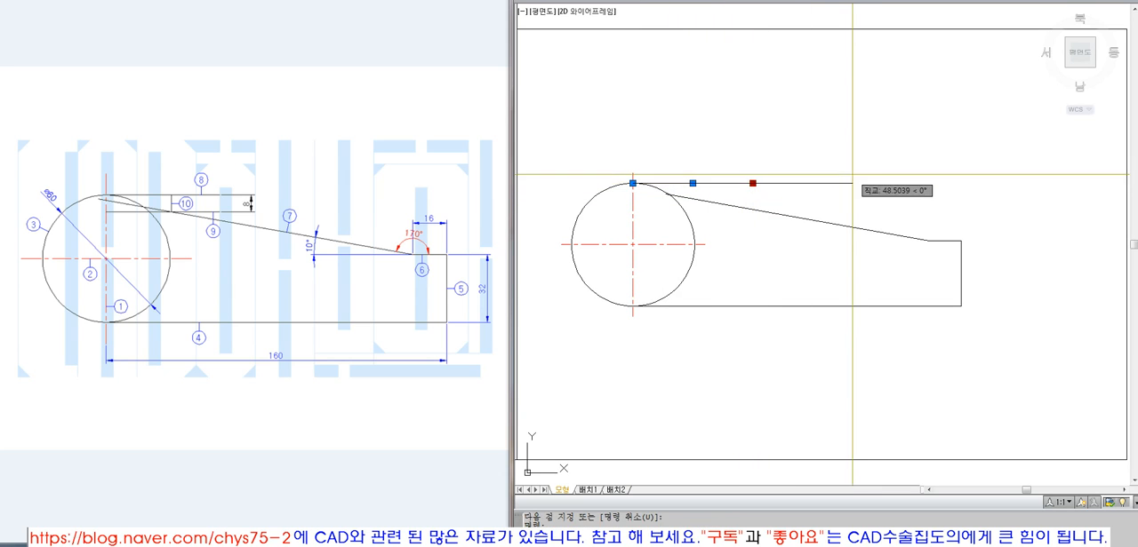
click(852, 183)
key(Escape)
Offset the top horizontal line 8 mm downward
key(o)
key(Return)
text(8)
key(Return)
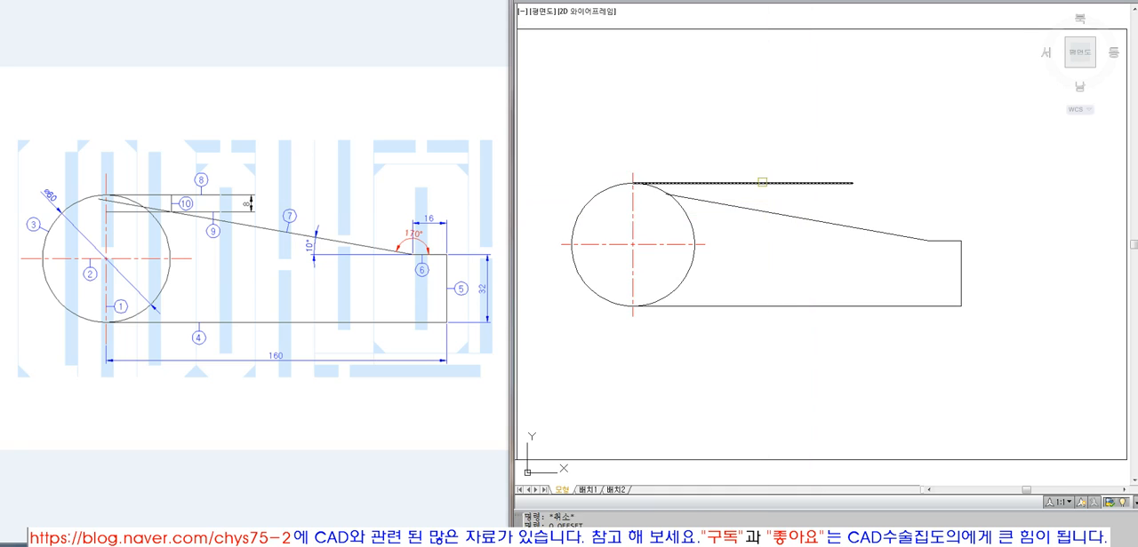
click(762, 183)
click(697, 216)
Draw a vertical line from the intersection of the sloped line and the 8 mm offset line up to the top line
key(z)
key(Return)
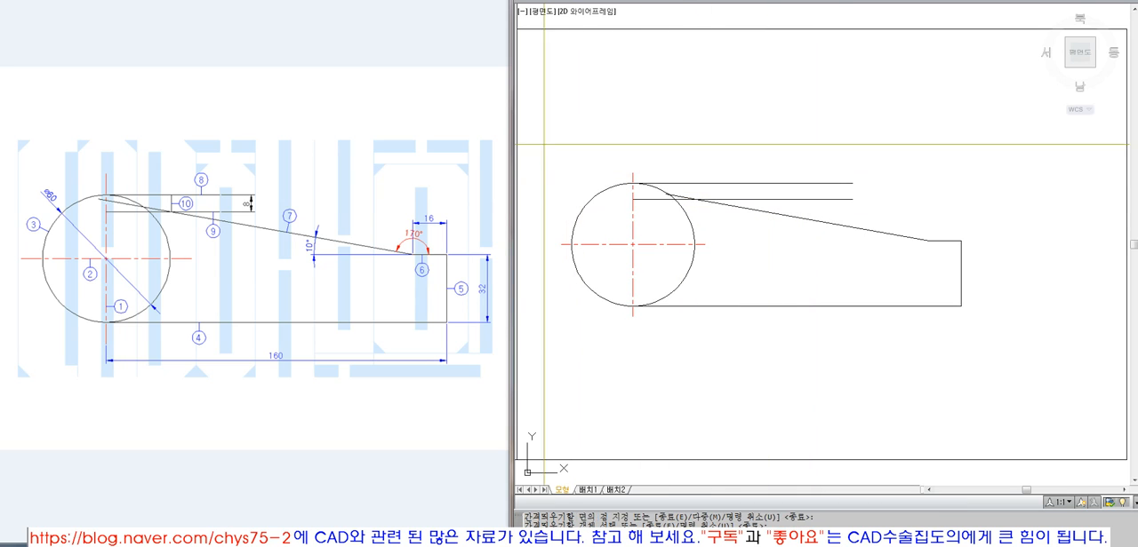
click(543, 145)
click(978, 329)
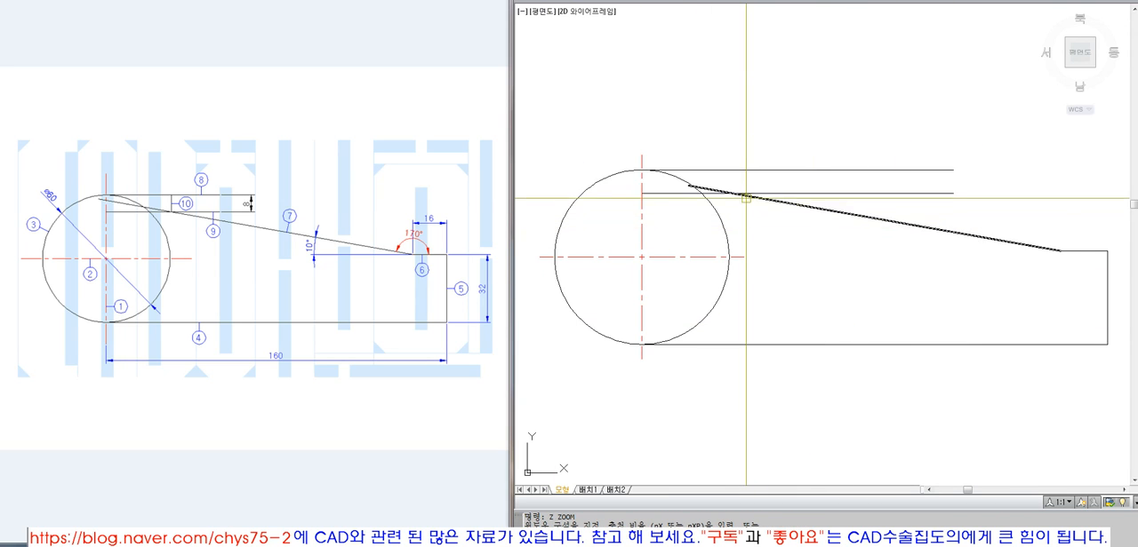
key(l)
key(Return)
click(730, 193)
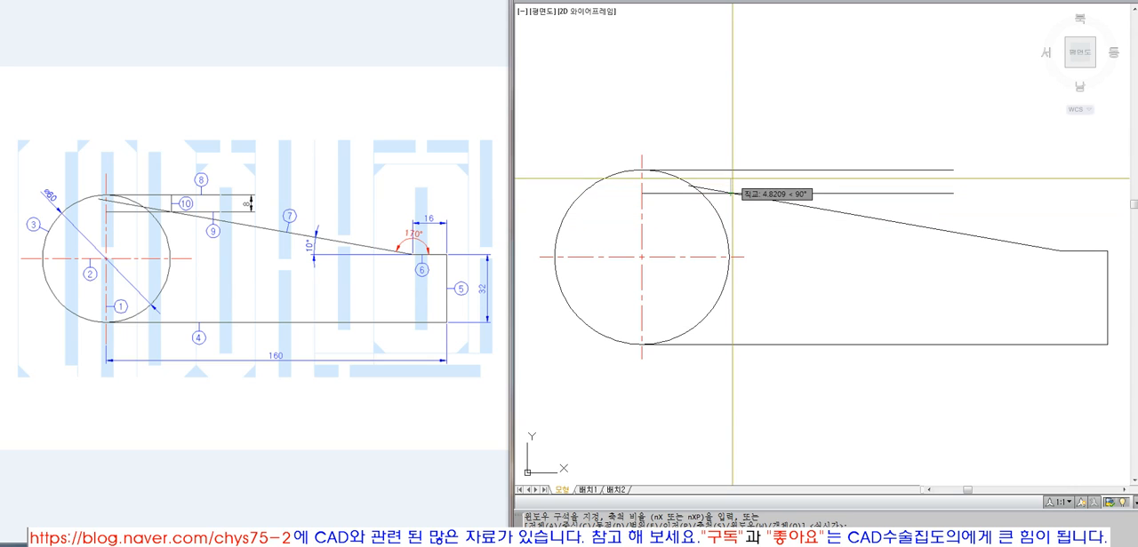
click(731, 171)
key(Return)
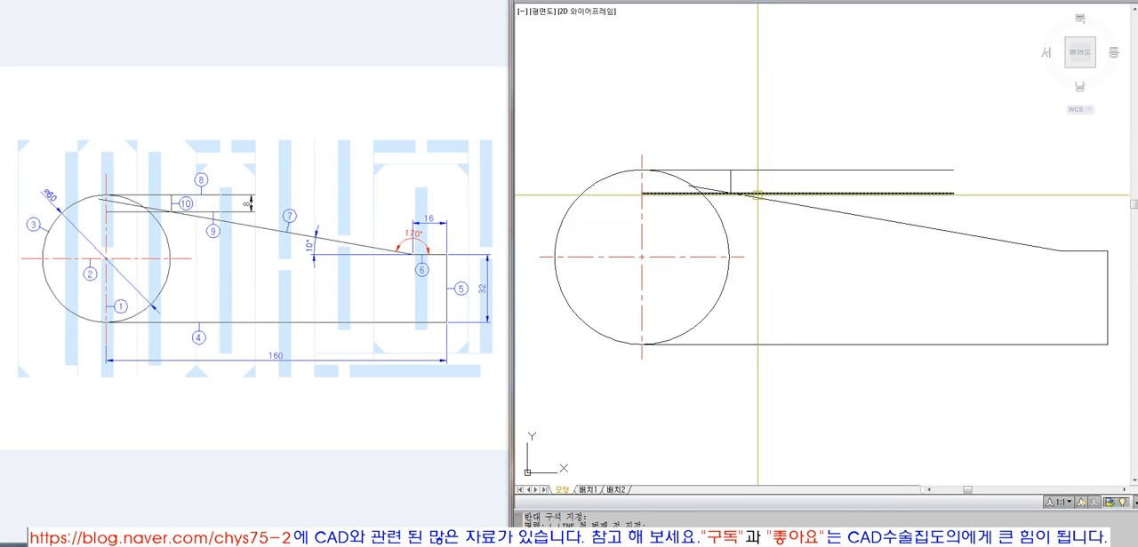
Trim the top line and the sloped line at the short vertical line, and erase the 8 mm offset line
text(tr)
key(Return)
click(731, 182)
key(Return)
click(745, 170)
key(Return)
key(Return)
click(731, 182)
click(718, 188)
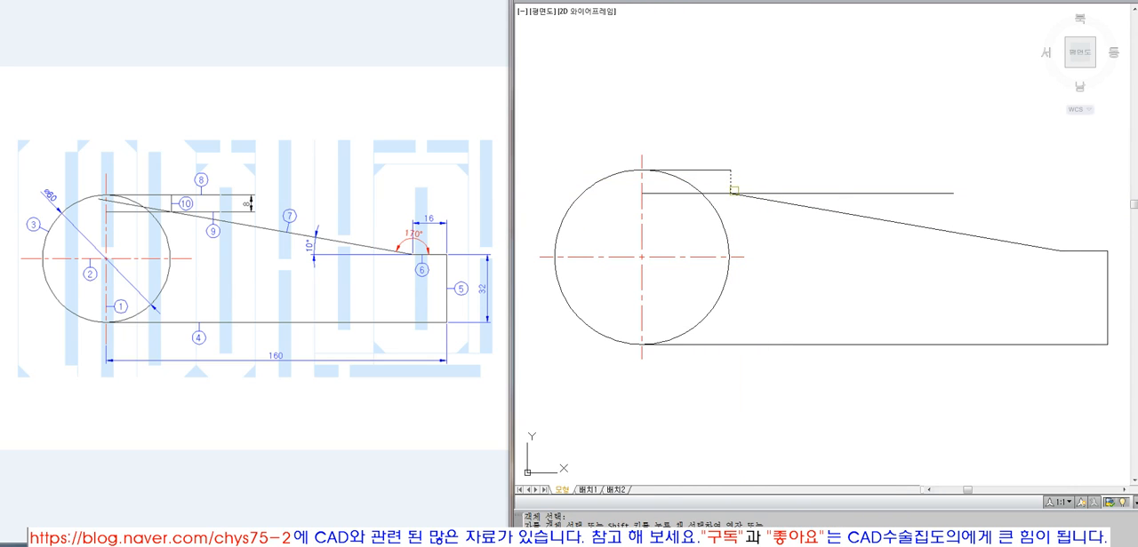
Trim away the right half of the circle between the top and bottom horizontal lines
key(Return)
click(786, 193)
key(Delete)
text(tr)
key(Return)
click(755, 391)
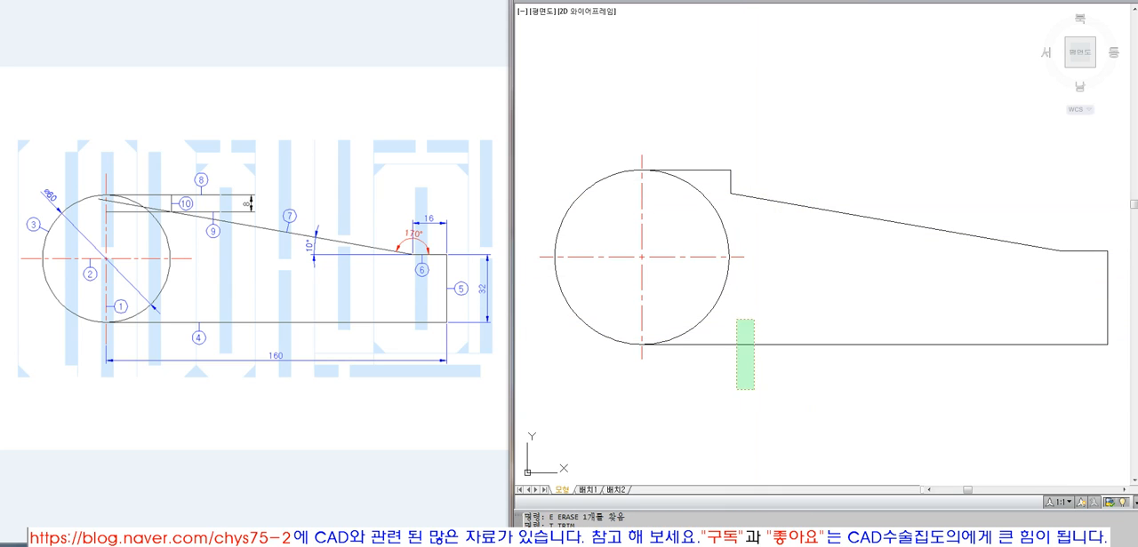
click(736, 319)
click(709, 170)
key(Return)
click(701, 192)
key(Return)
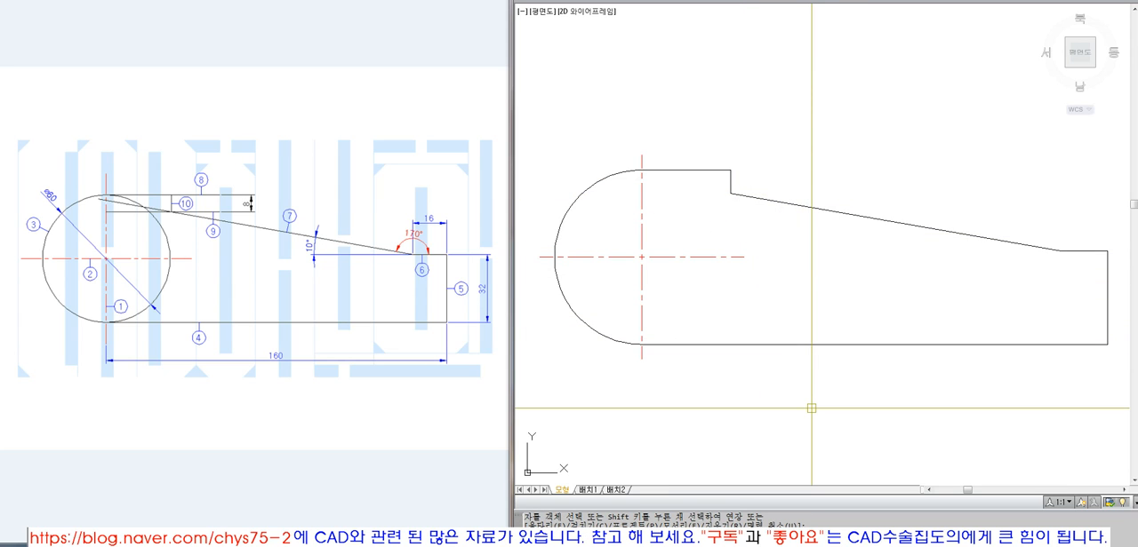
Bring up the next reference image with the hole and notch dimensions
click(289, 538)
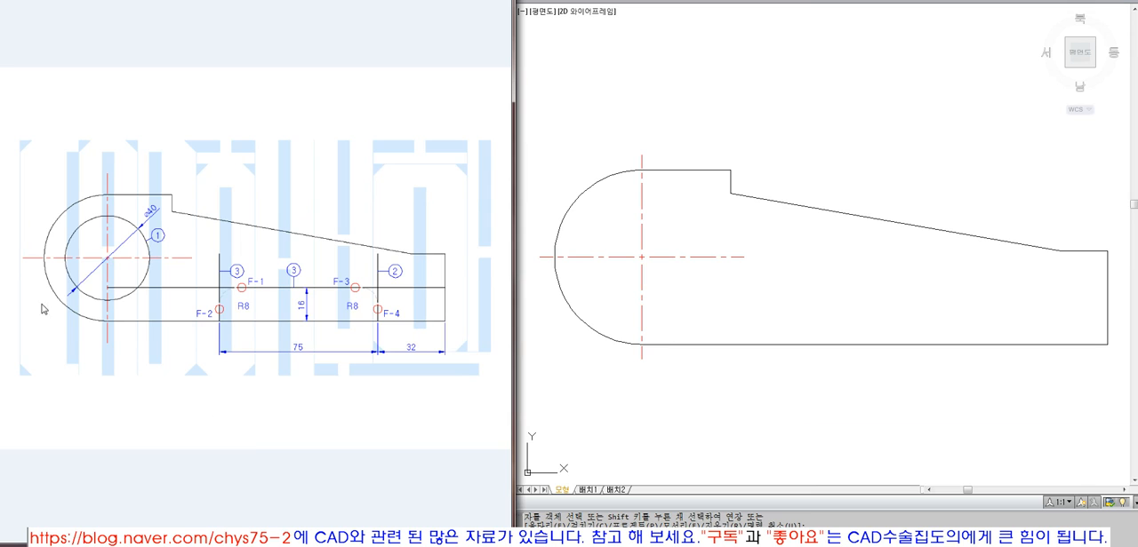
click(700, 340)
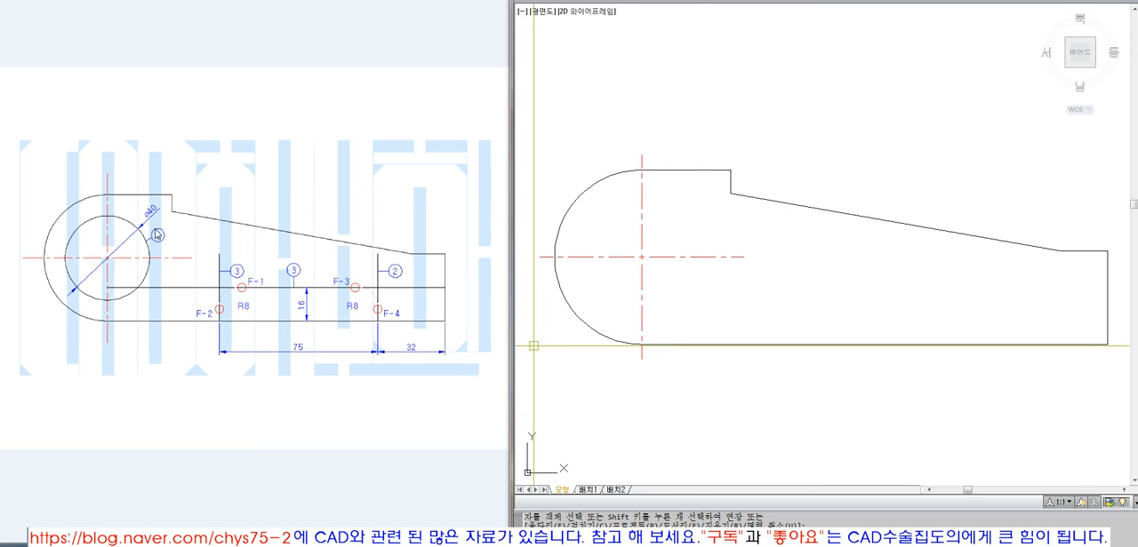
text(c)
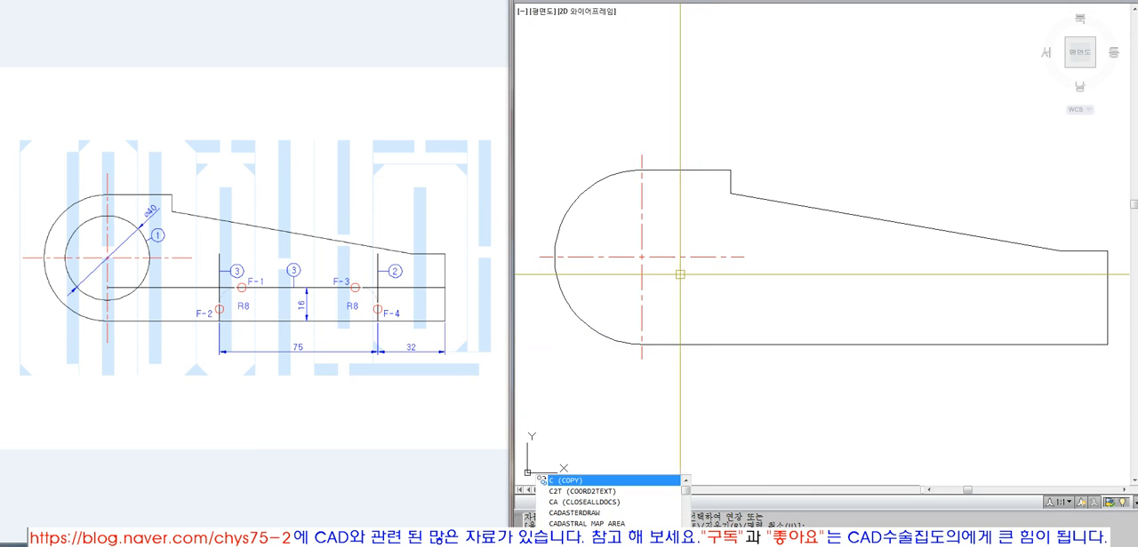
key(Return)
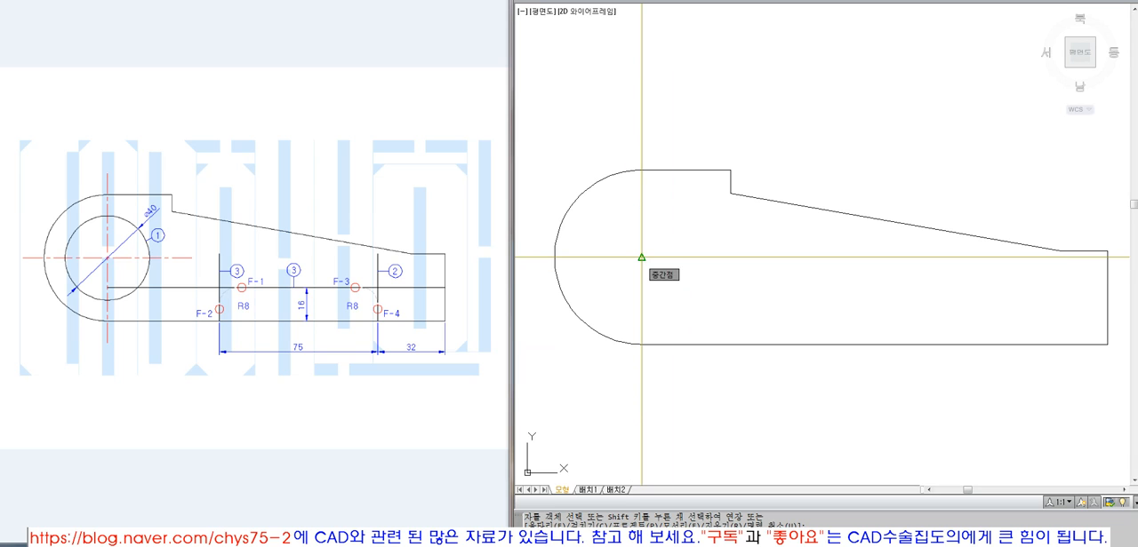
click(642, 258)
key(Escape)
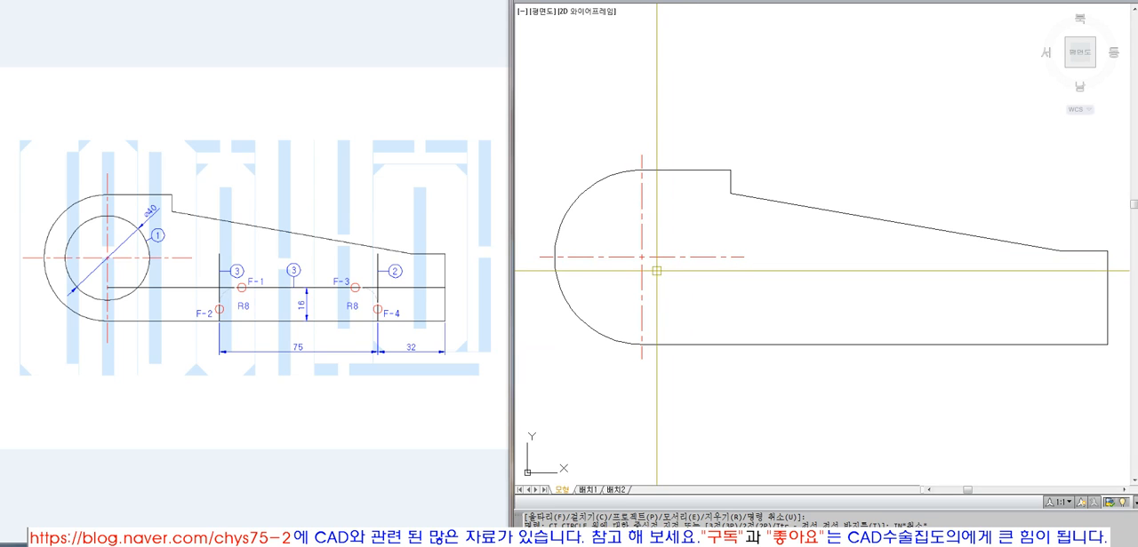
Draw a 40 mm diameter circle centred on the rounded end's arc
text(c)
key(Return)
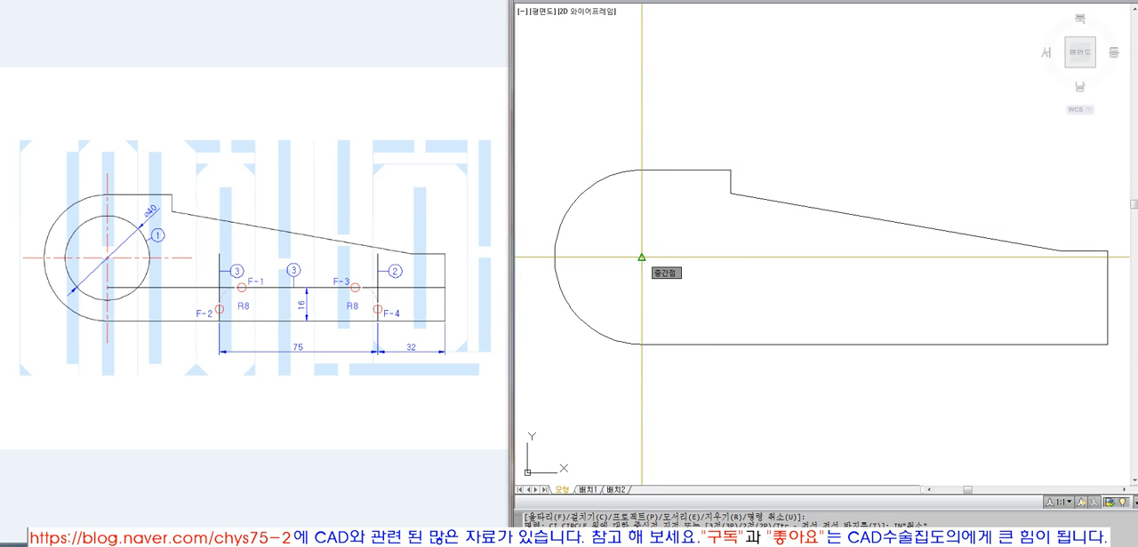
click(642, 258)
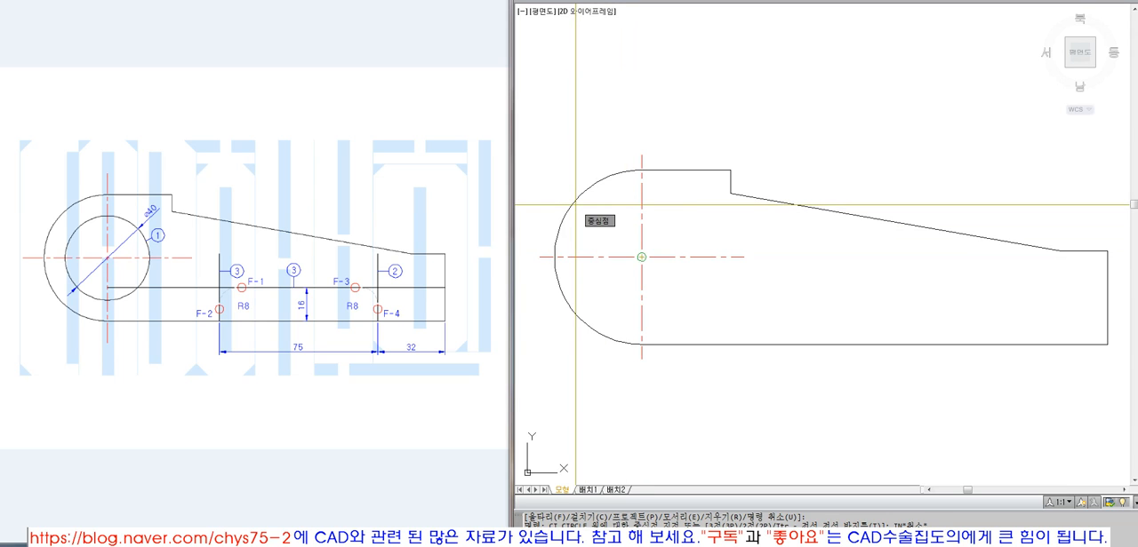
click(642, 256)
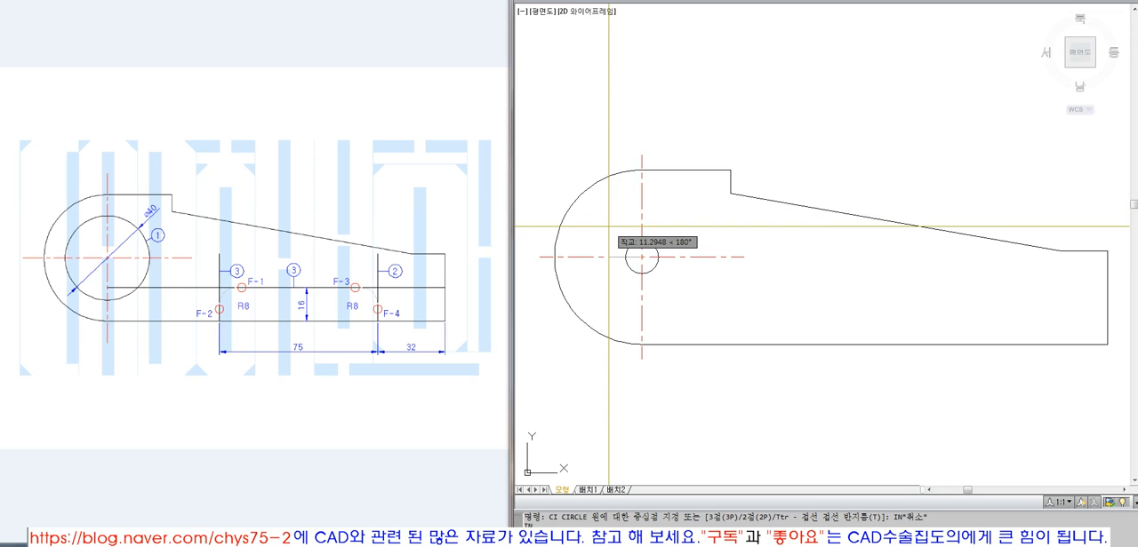
text(40)
key(Return)
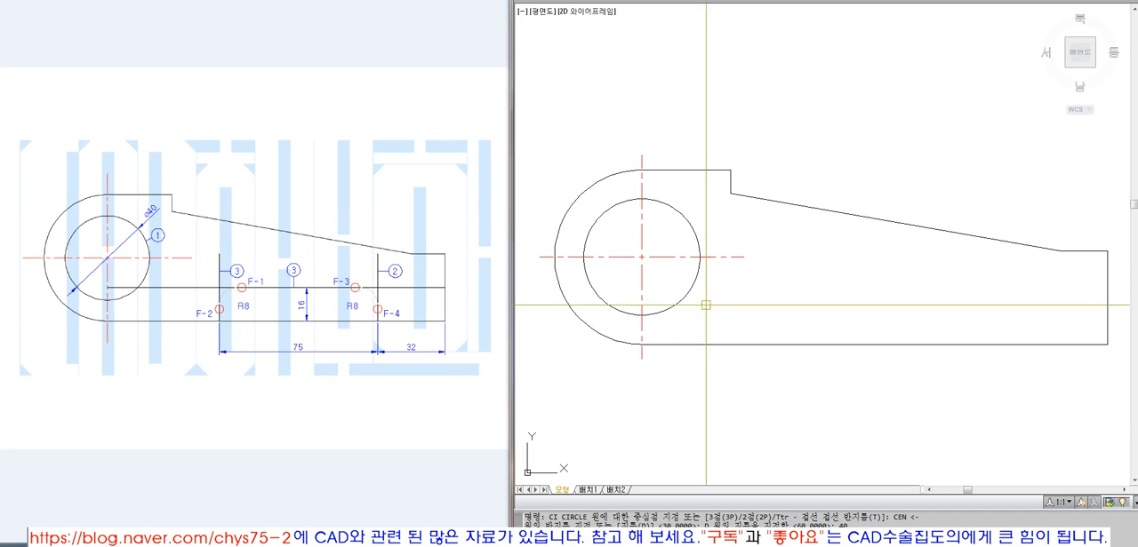
key(Escape)
key(Escape)
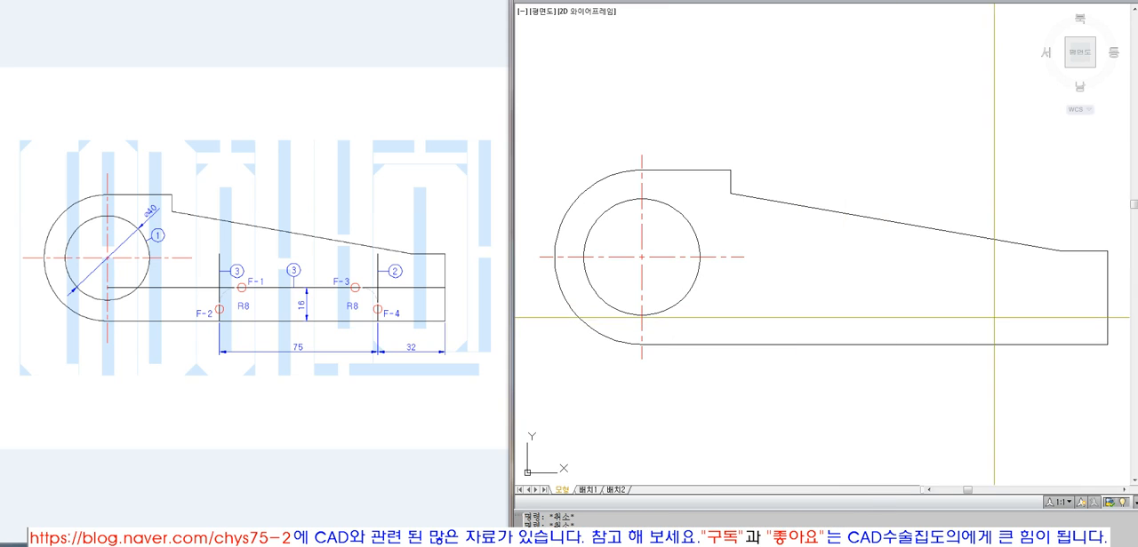
Offset the outline's right vertical edge 32 mm to the left
text(o)
key(Return)
text(32)
key(Return)
click(1106, 300)
click(1058, 299)
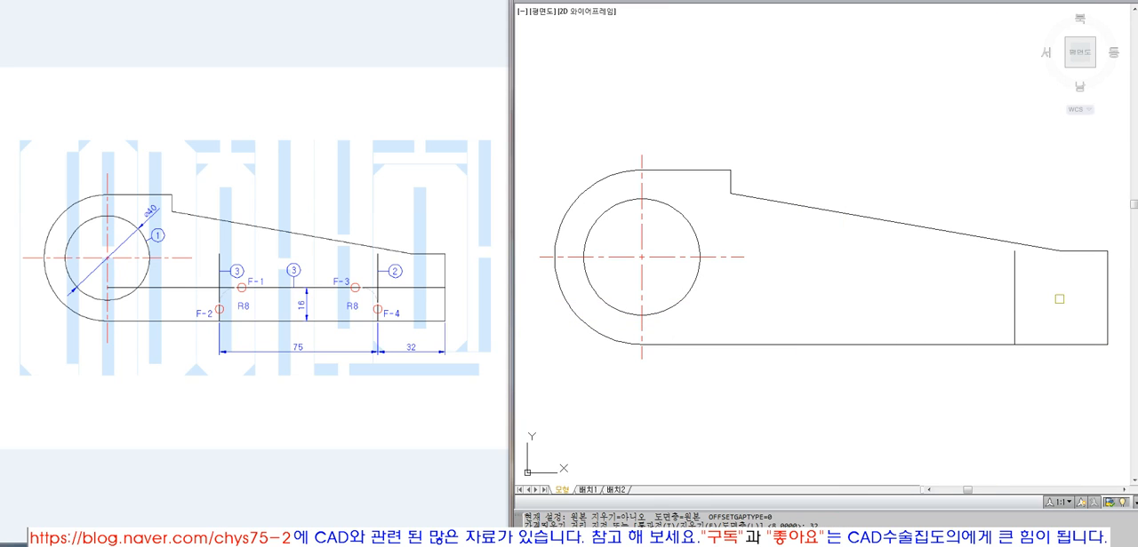
Offset the 32 mm offset line a further 75 mm to the left
key(Return)
key(Return)
text(75)
key(Return)
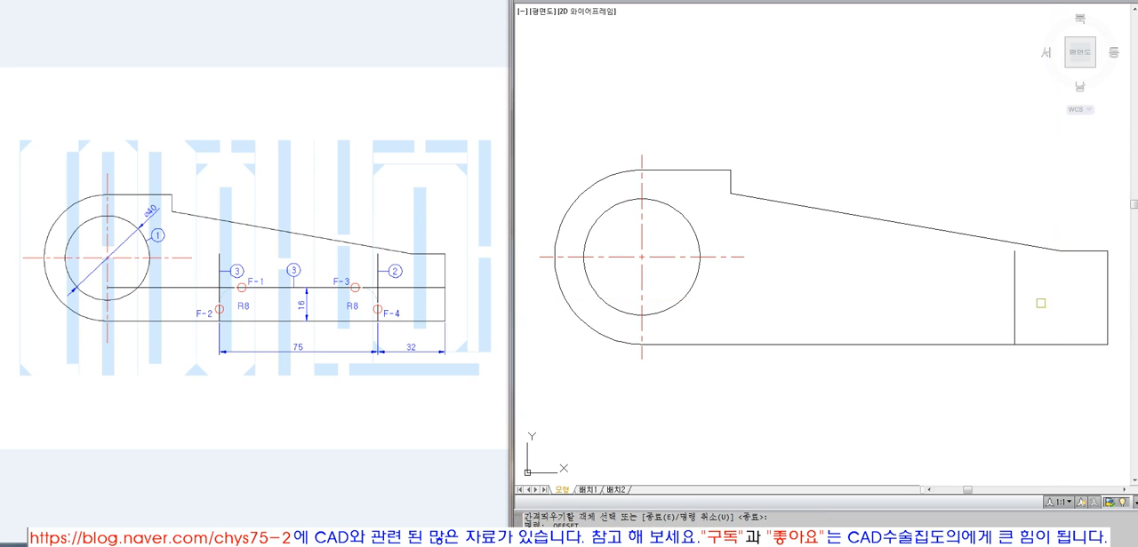
click(1014, 302)
click(901, 286)
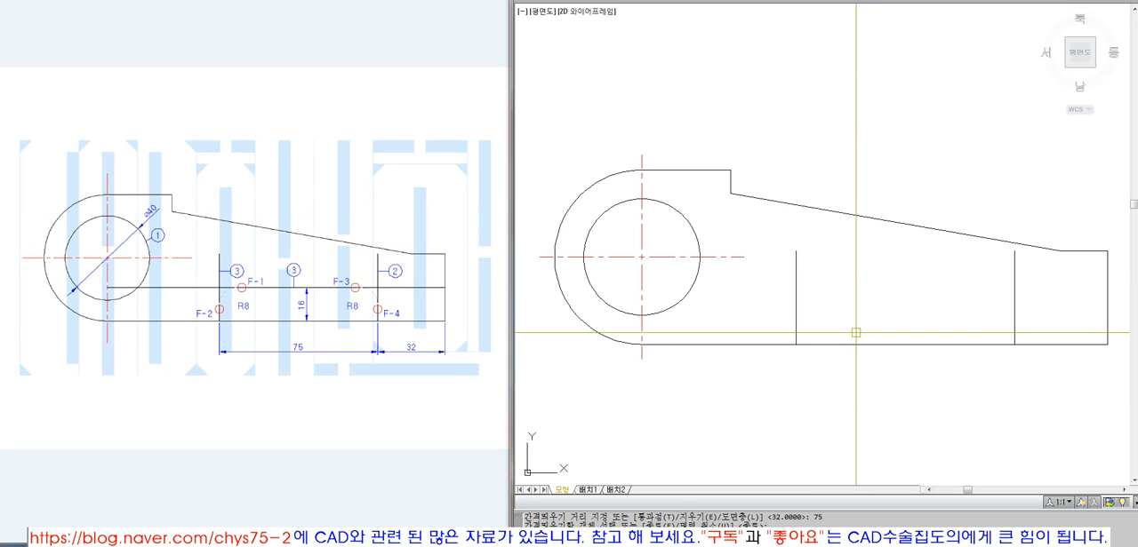
Offset the bottom horizontal line 16 mm upward
key(Return)
key(Return)
Trim the bottom line between the two inner vertical lines to open the notch
key(Return)
text(16)
key(Return)
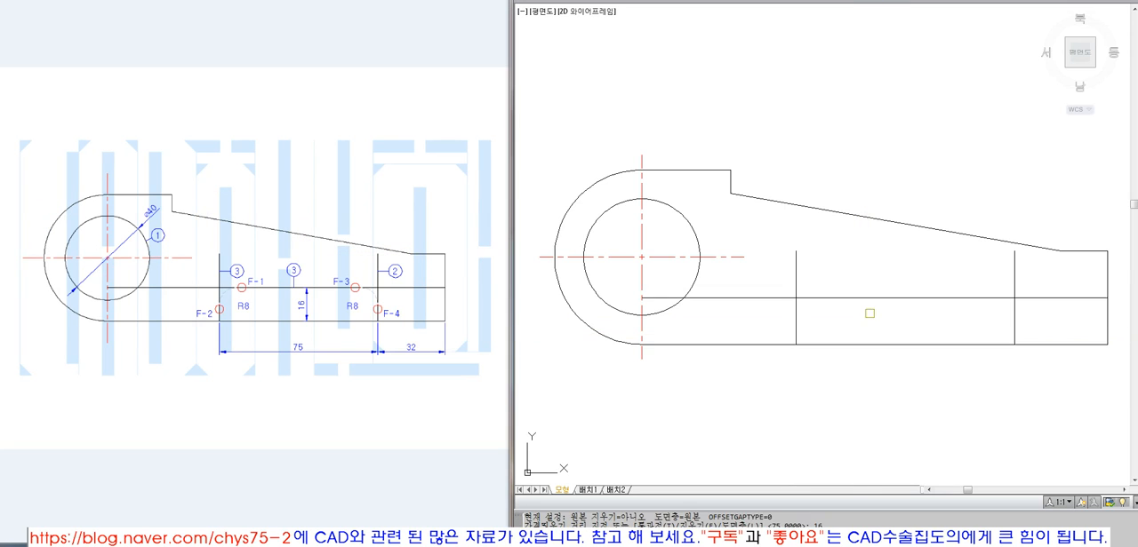
click(915, 344)
text(tr)
key(Return)
click(1036, 317)
click(789, 331)
Try trimming the excess of the notch's horizontal line and both vertical lines at their intersections, and undo the trim
key(Return)
click(832, 337)
click(825, 364)
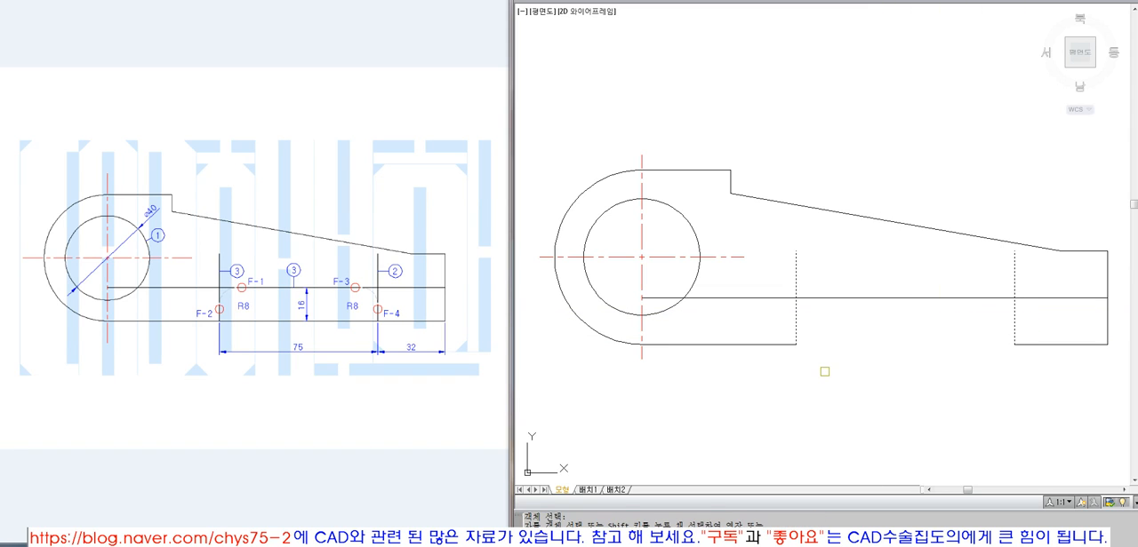
key(Return)
key(Return)
click(1054, 313)
click(752, 281)
key(Return)
click(762, 298)
click(788, 266)
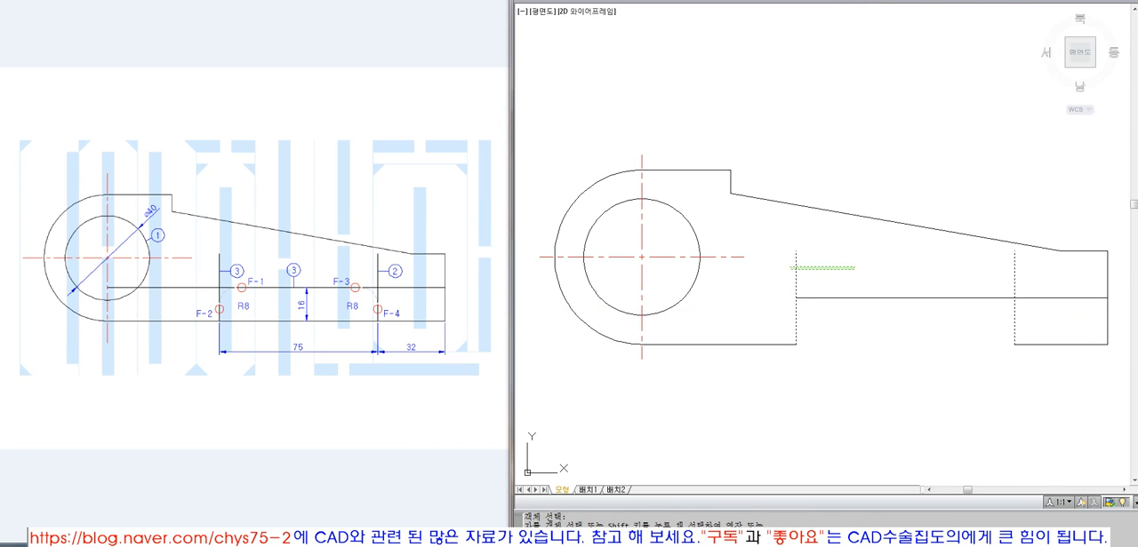
click(1027, 269)
click(1048, 297)
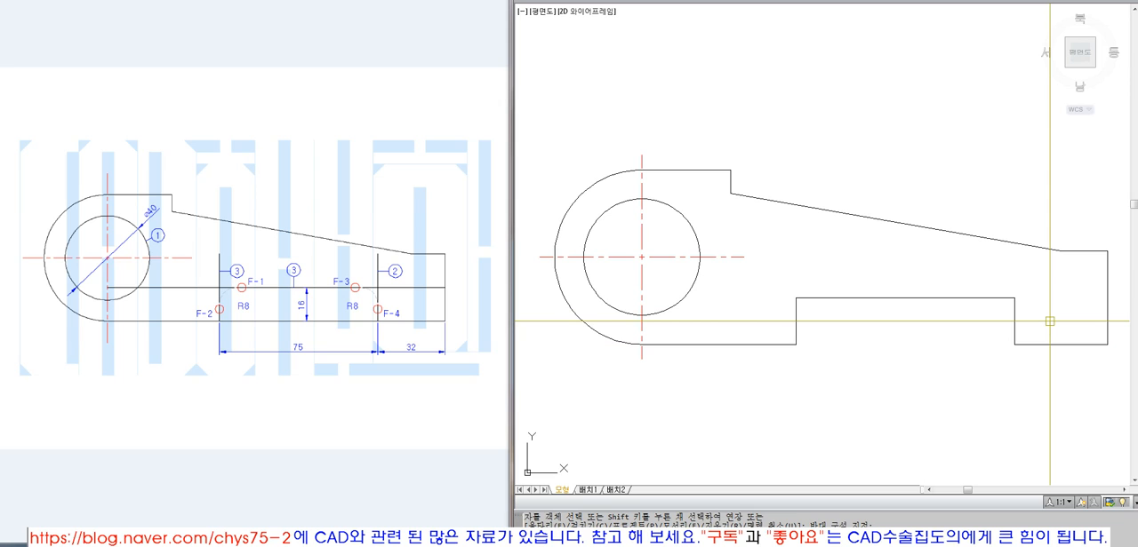
key(ctrl+z)
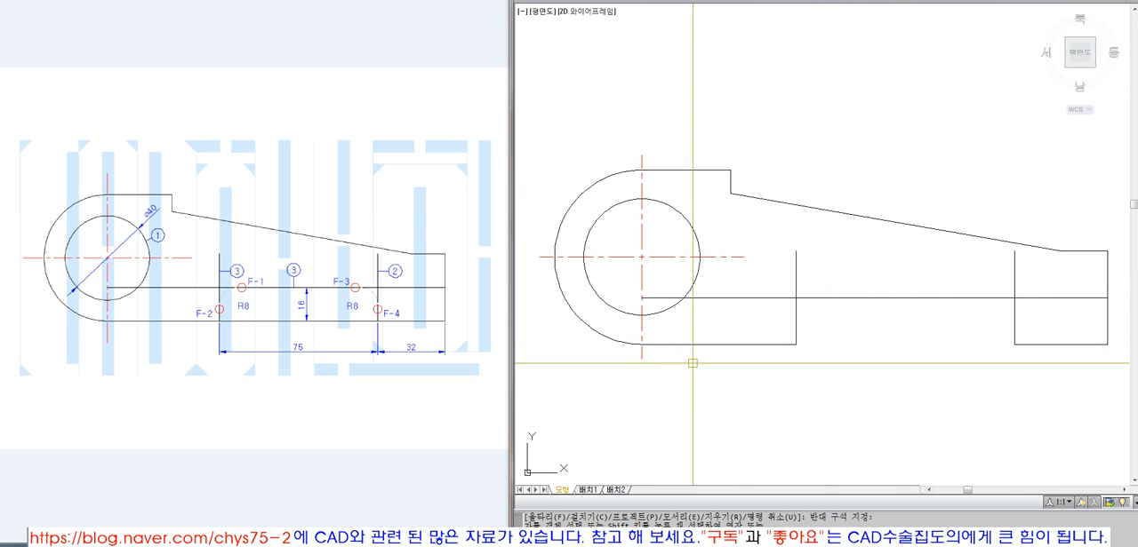
Try filleting both upper corners of the notch with an 8 mm radius, and undo both fillets
text(f)
key(Return)
text(r)
key(Return)
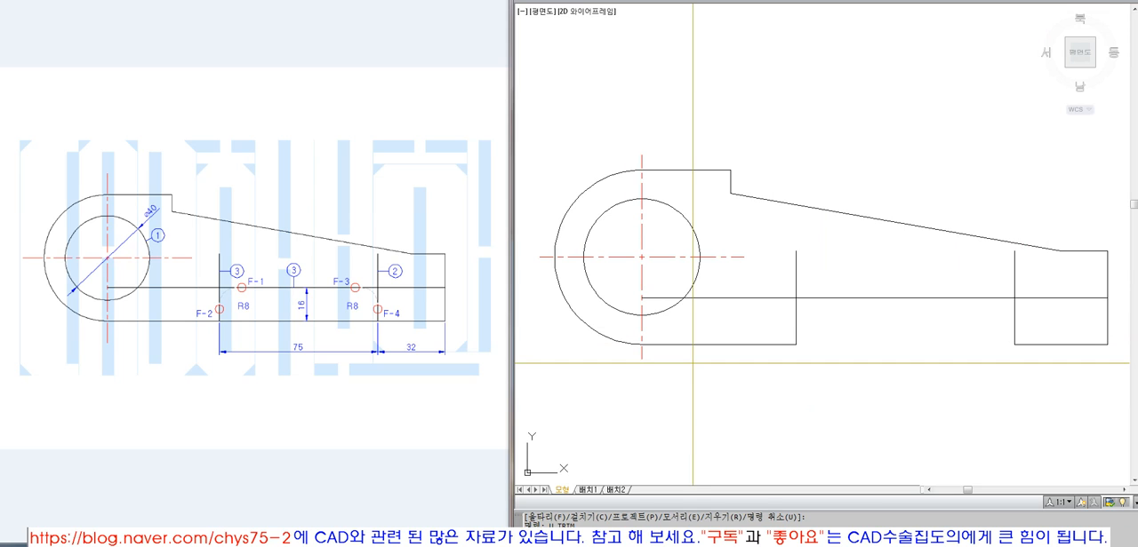
text(8)
key(Return)
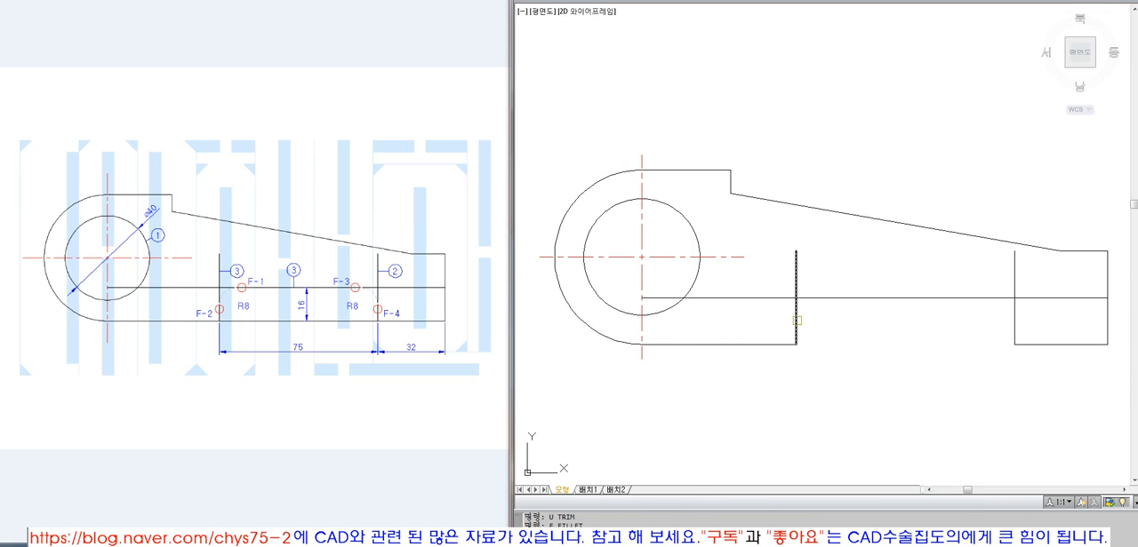
click(795, 317)
click(828, 297)
key(Return)
click(977, 298)
click(1013, 327)
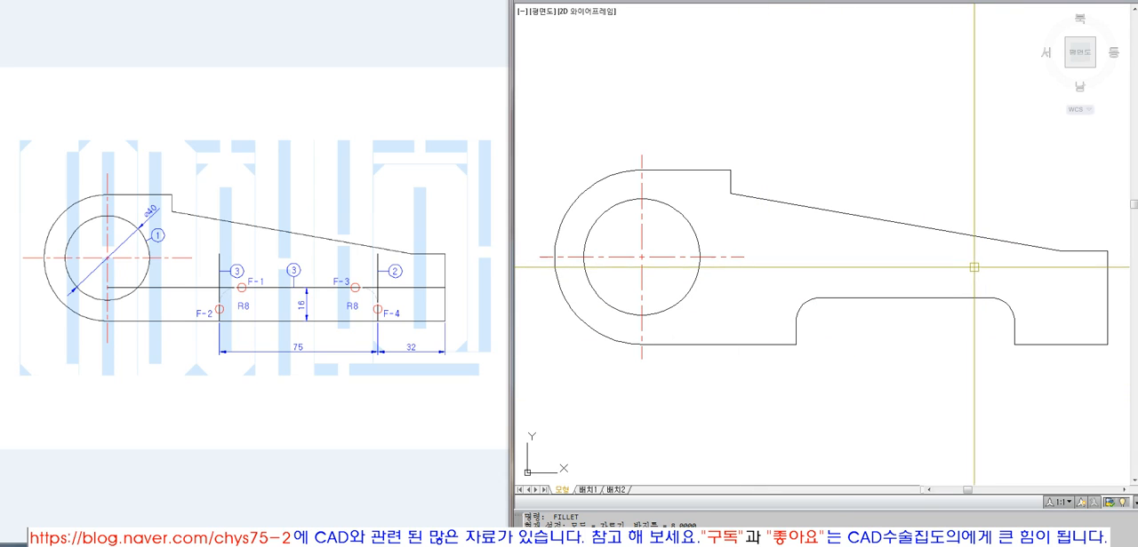
key(ctrl+z)
key(ctrl+z)
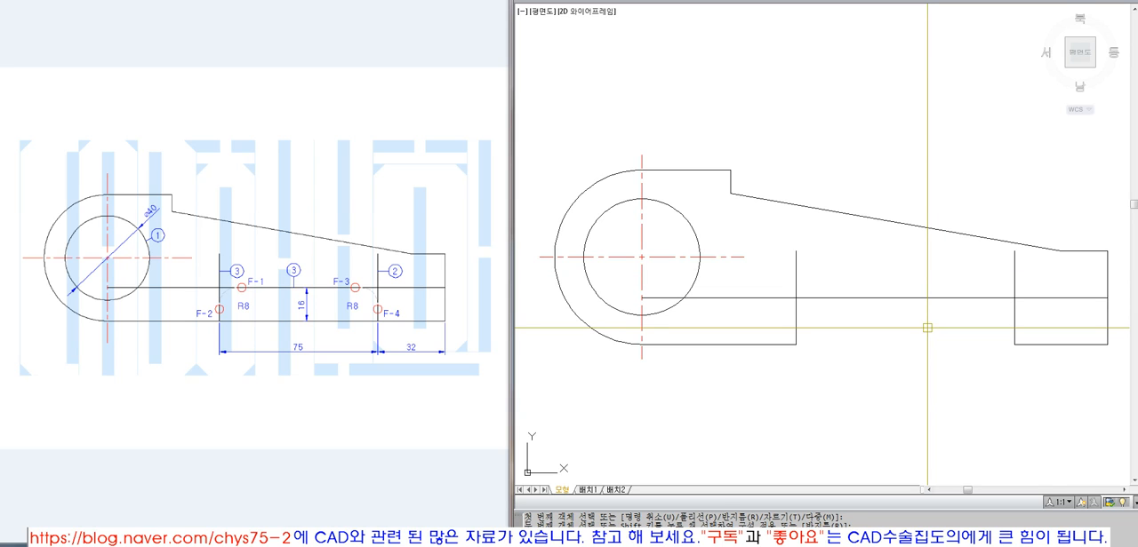
Try filleting the notch's horizontal line with each of its two vertical lines again
text(f)
key(Return)
click(795, 323)
click(889, 297)
key(Return)
click(1014, 313)
click(956, 298)
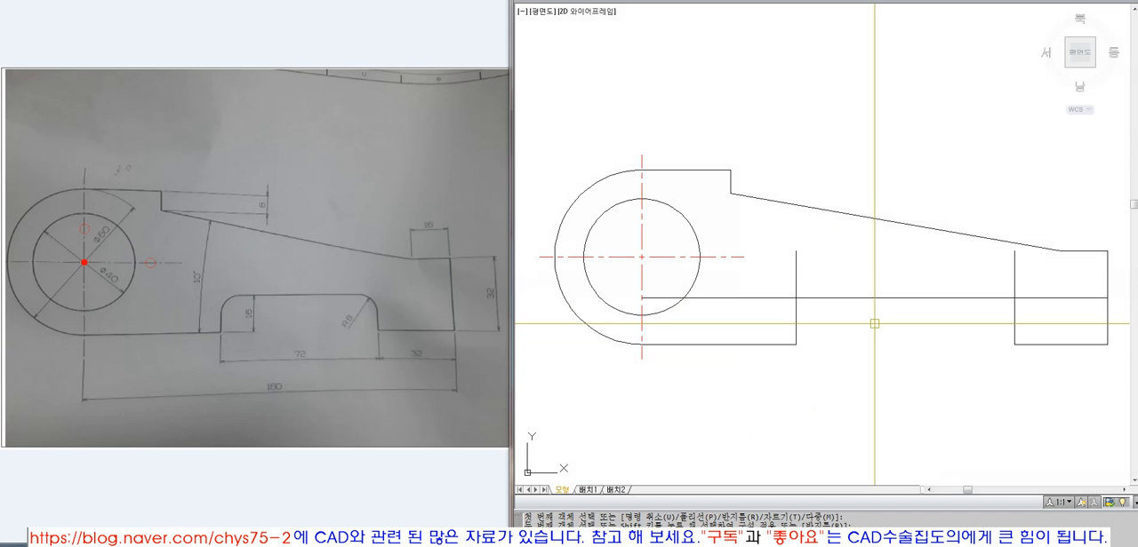
Fillet both upper notch corners with a 10 mm radius in no-trim mode
text(f)
key(space)
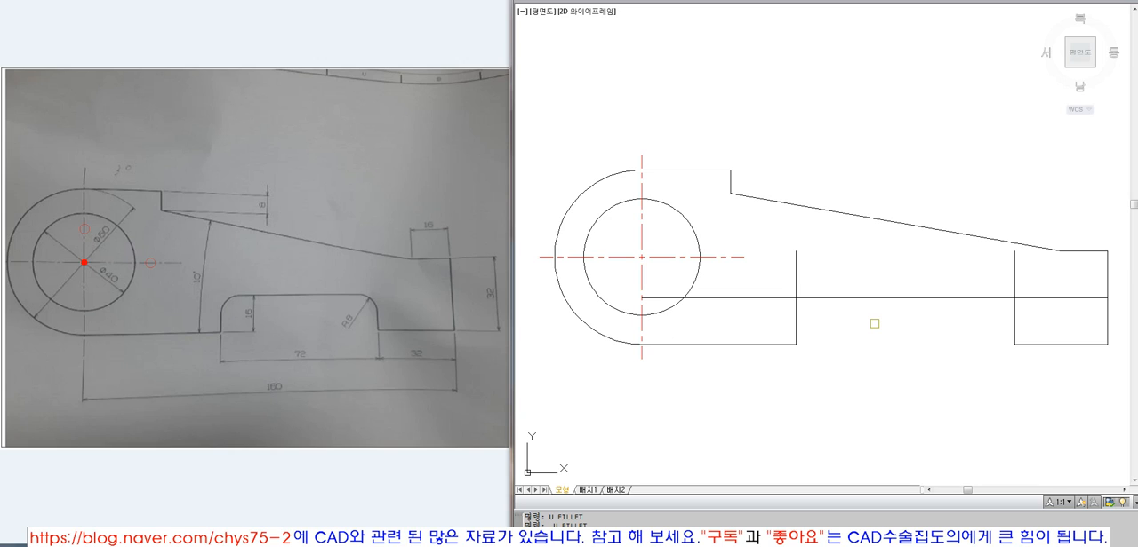
text(r)
key(space)
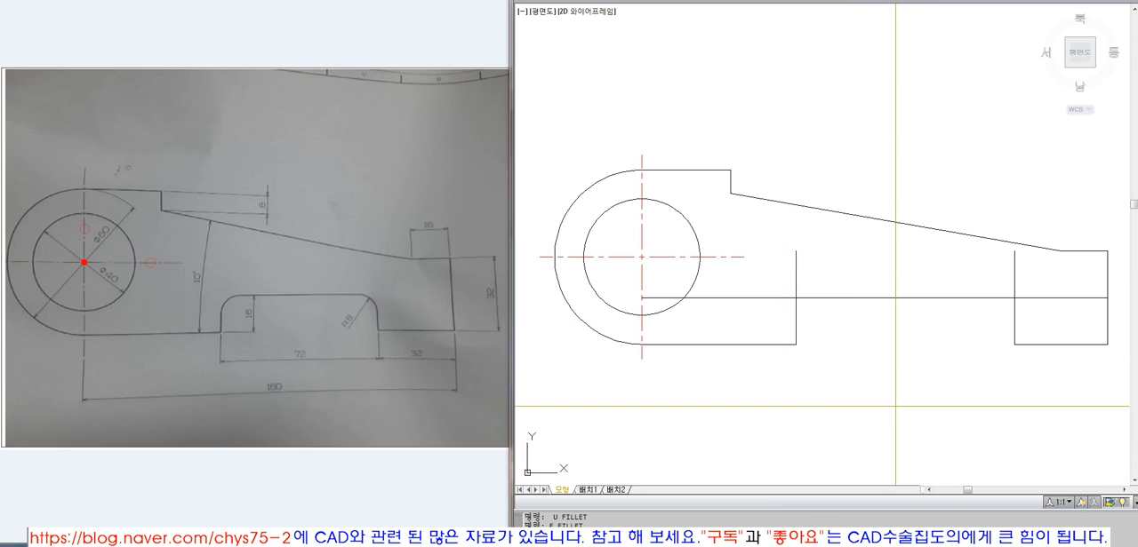
text(8)
key(space)
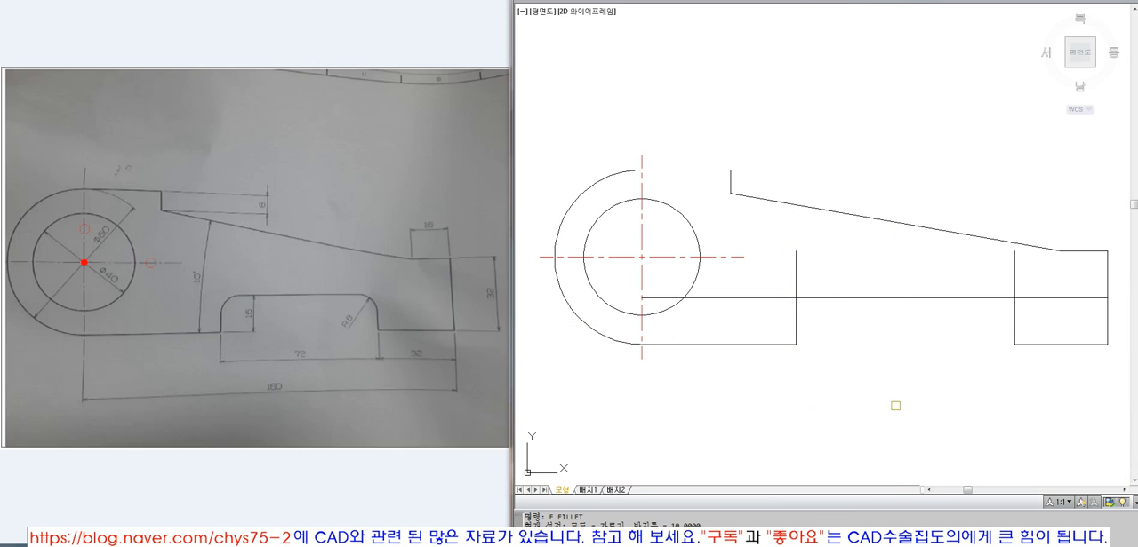
key(space)
key(space)
click(791, 329)
click(797, 325)
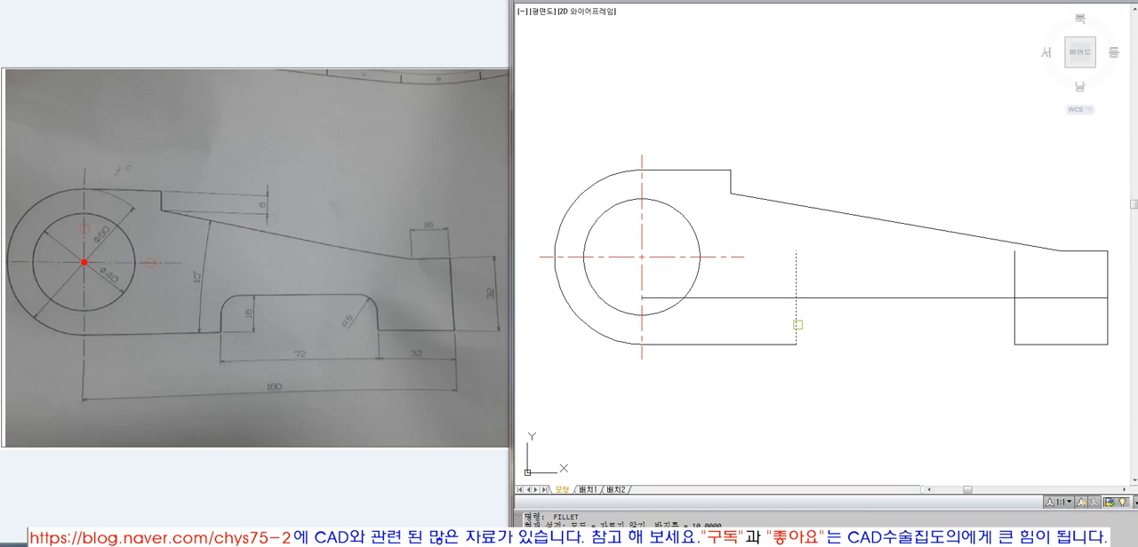
click(843, 297)
key(space)
click(967, 298)
click(1013, 319)
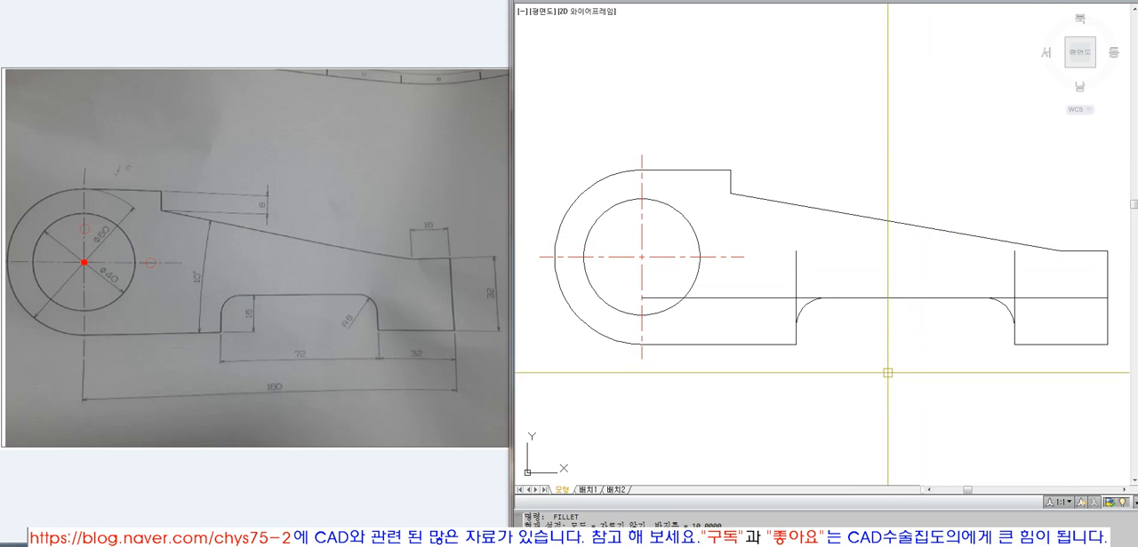
Remove the untrimmed fillet arcs from both notch corners
click(810, 300)
text(e)
key(Return)
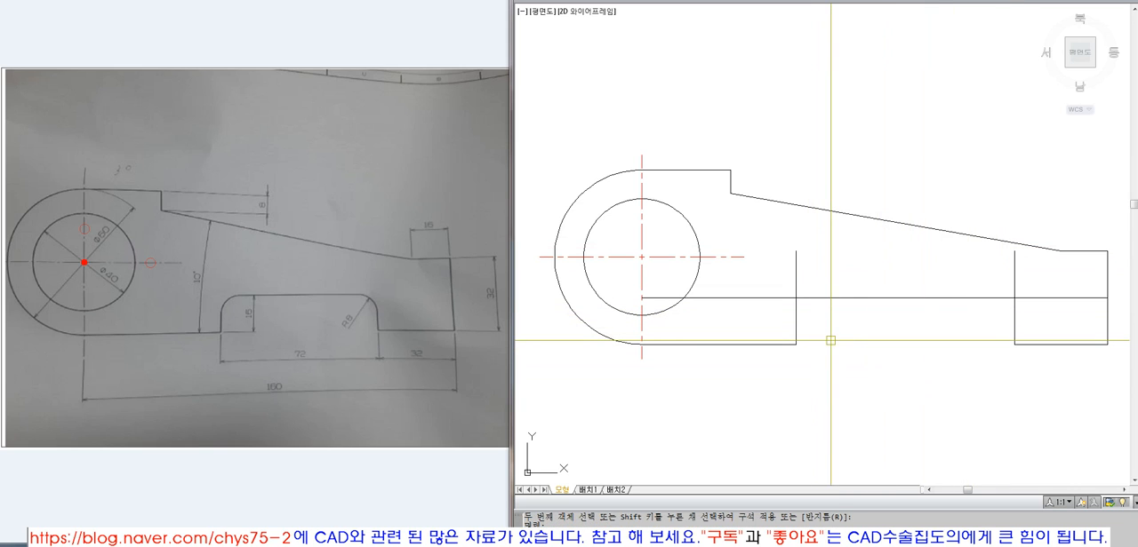
Switch Fillet back to trim mode and fillet both upper notch corners with a 10 mm radius
text(f)
key(Return)
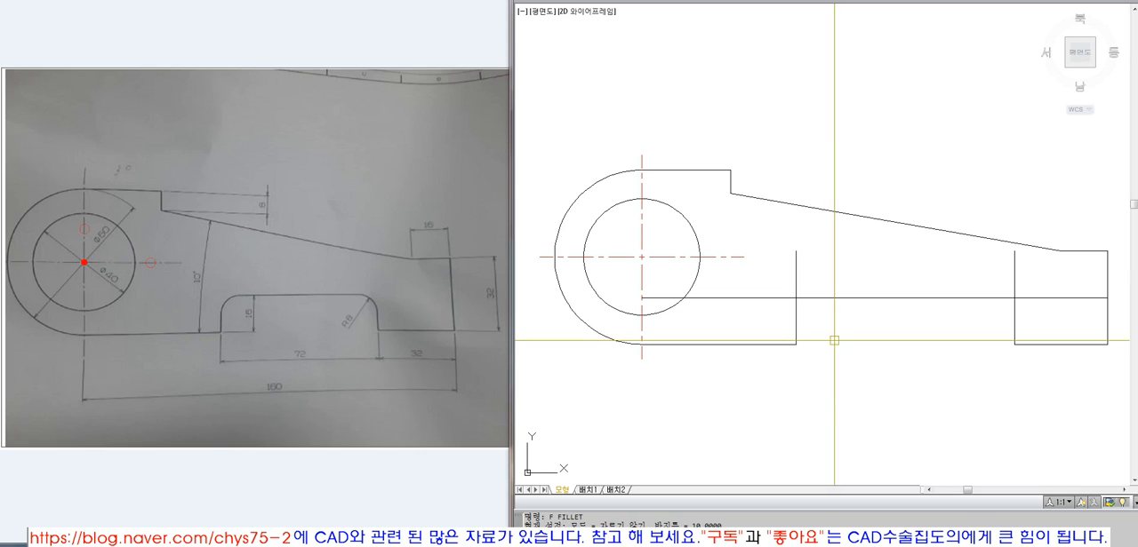
text(r)
key(Return)
key(Escape)
text(f)
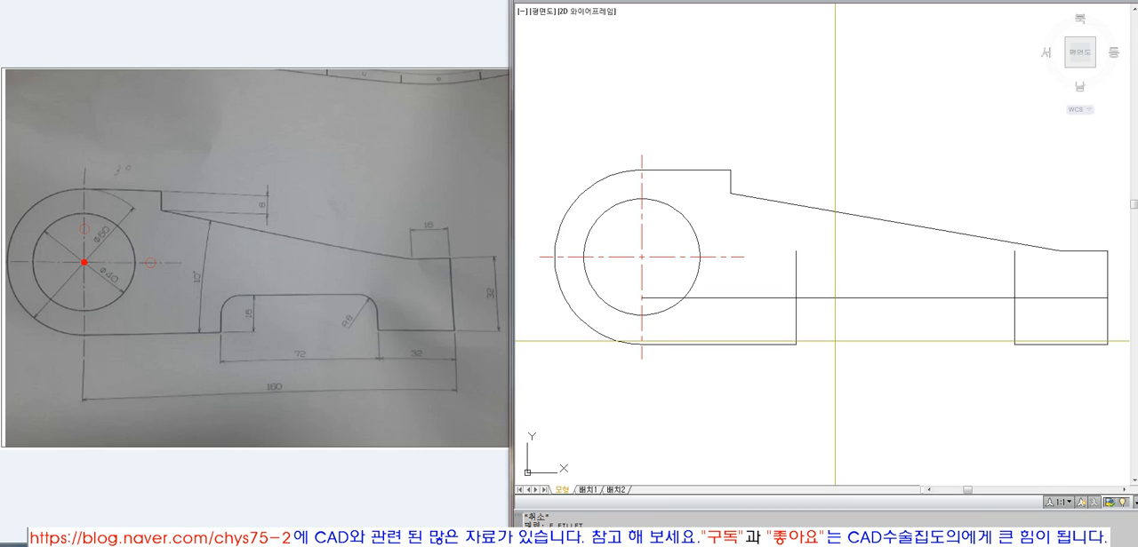
key(Return)
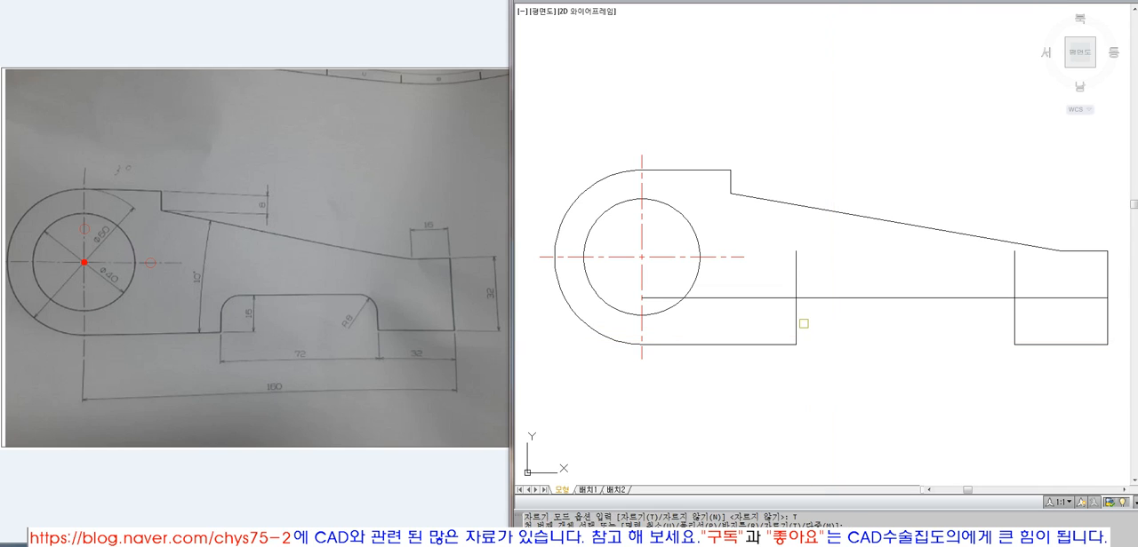
click(797, 325)
click(840, 300)
key(Return)
click(995, 299)
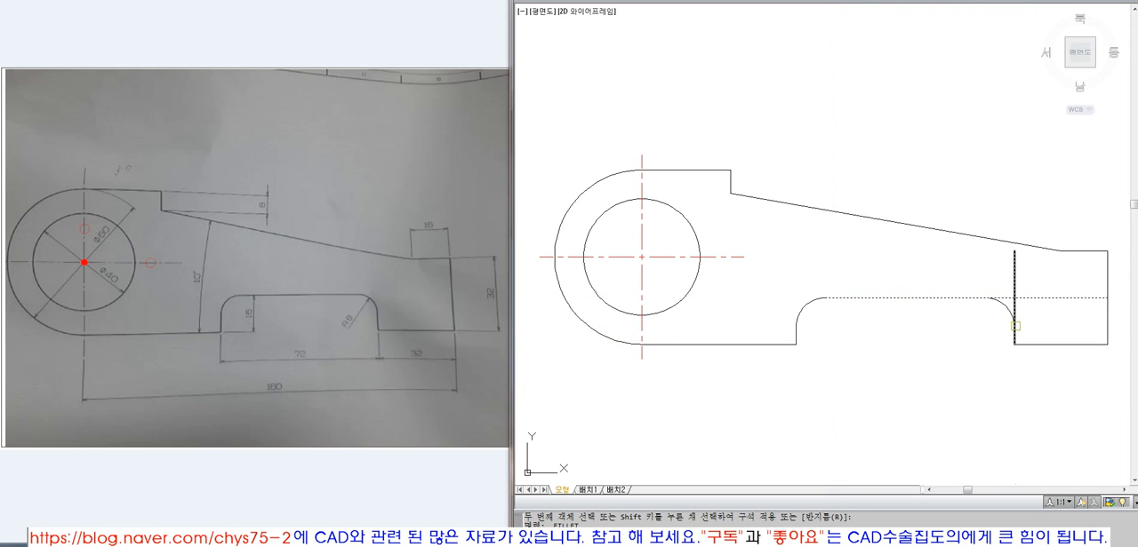
click(1015, 322)
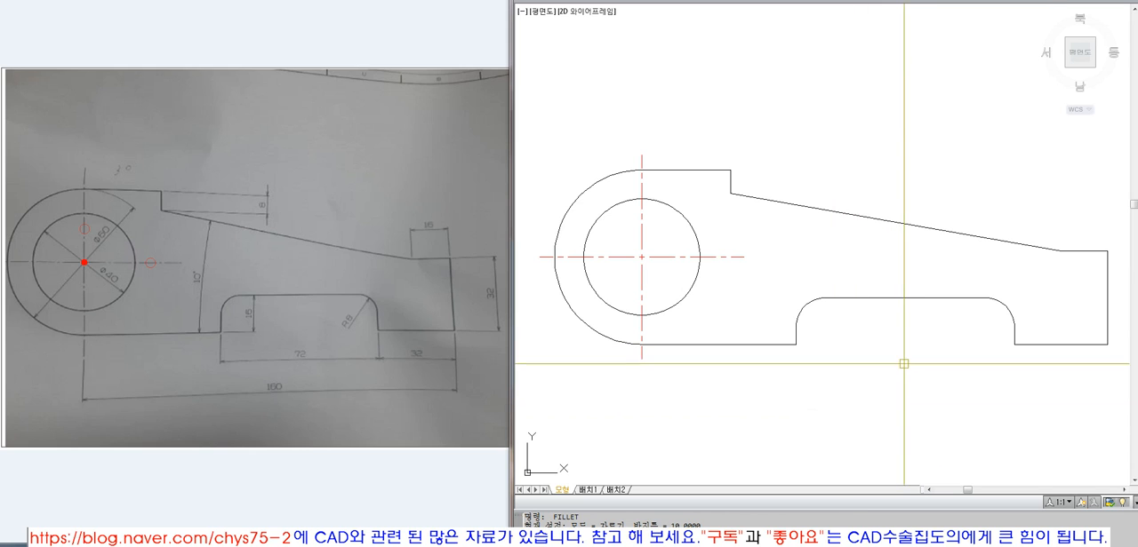
Measure the length of the short horizontal edge at the bracket's top
click(905, 299)
key(Return)
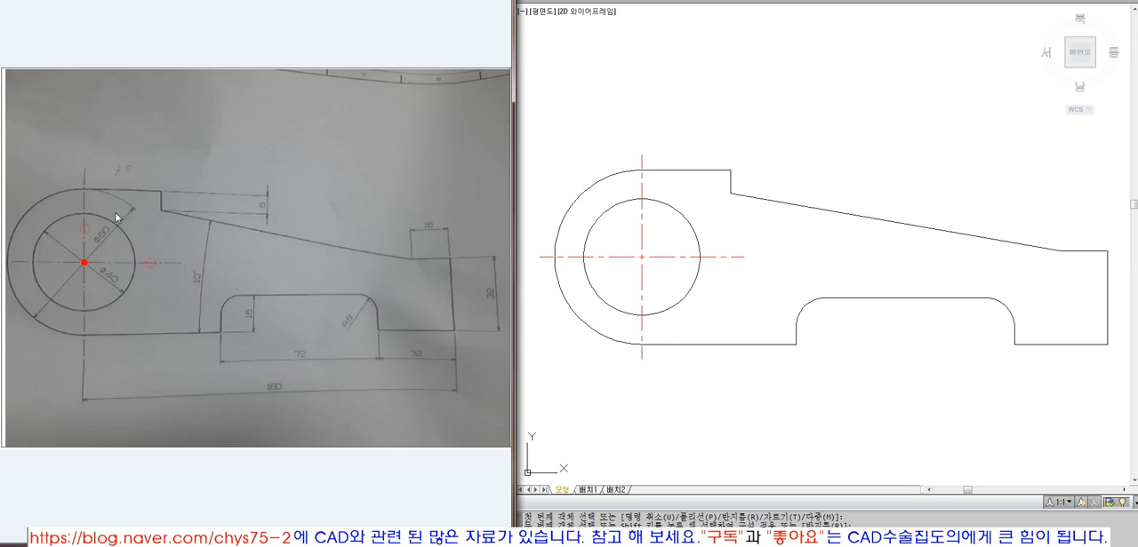
click(650, 246)
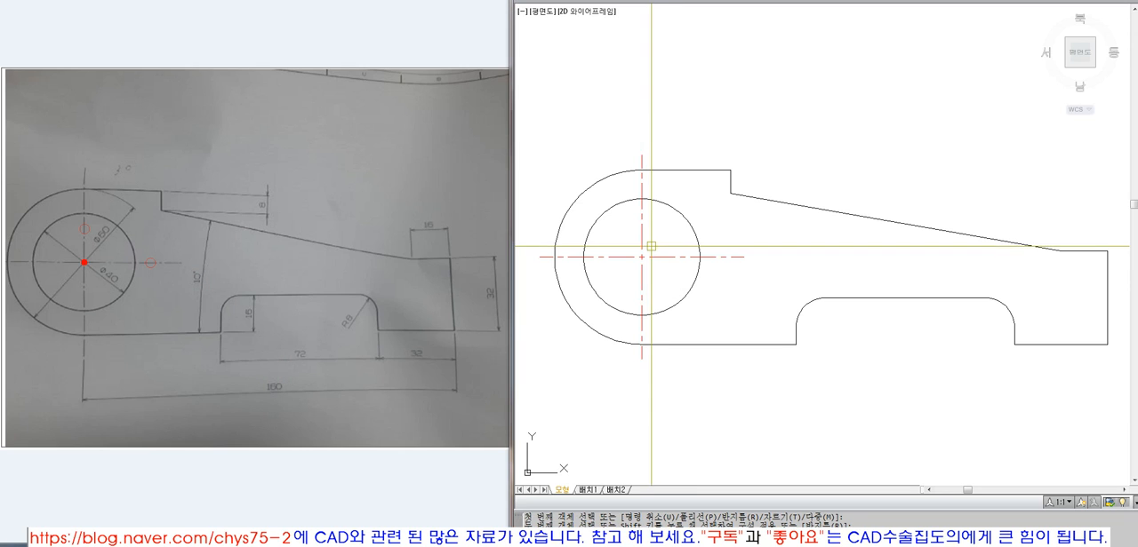
click(642, 169)
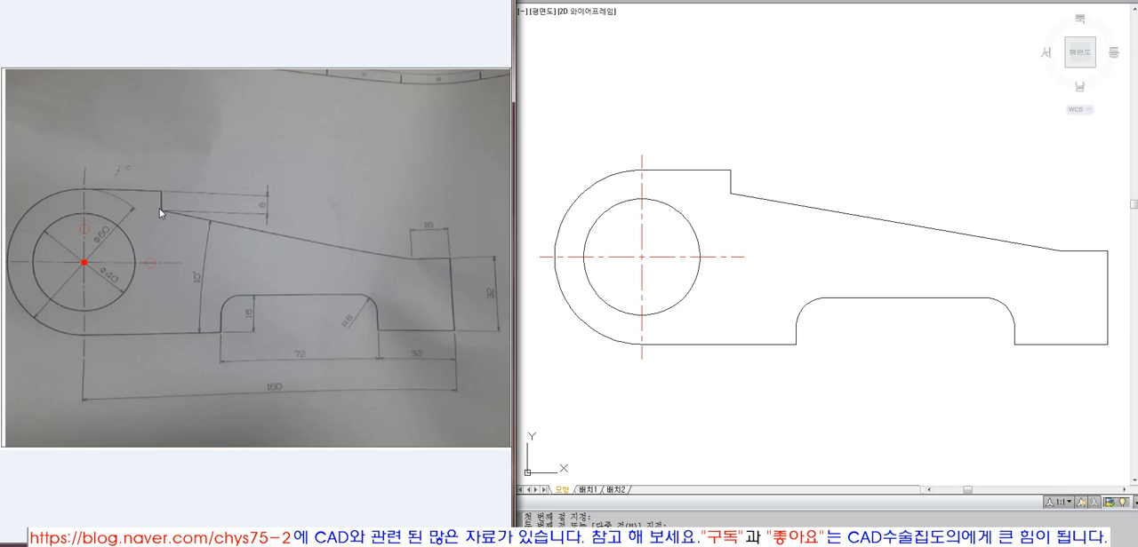
click(375, 383)
click(415, 495)
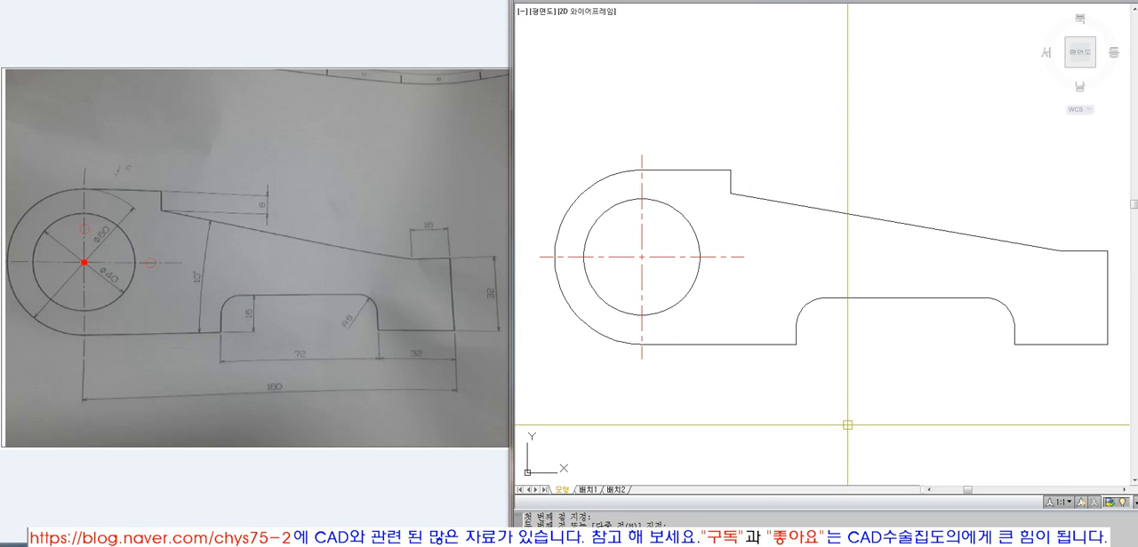
Erase the entire bracket together with the rectangular frame around it using a crossing selection
text(z)
key(space)
text(e)
key(space)
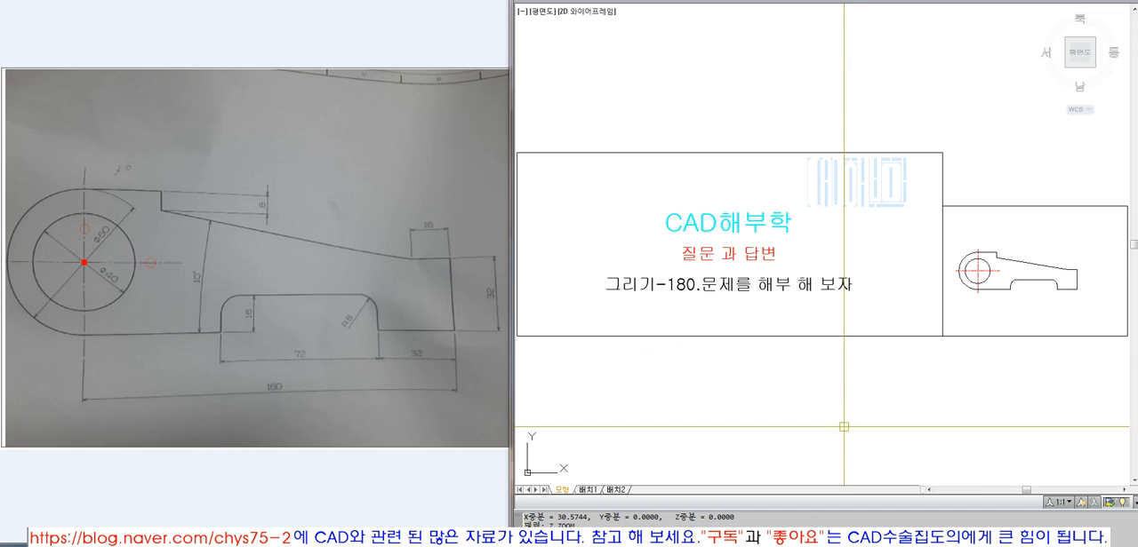
middle_drag(847, 424, 780, 433)
text(e)
key(space)
click(1008, 407)
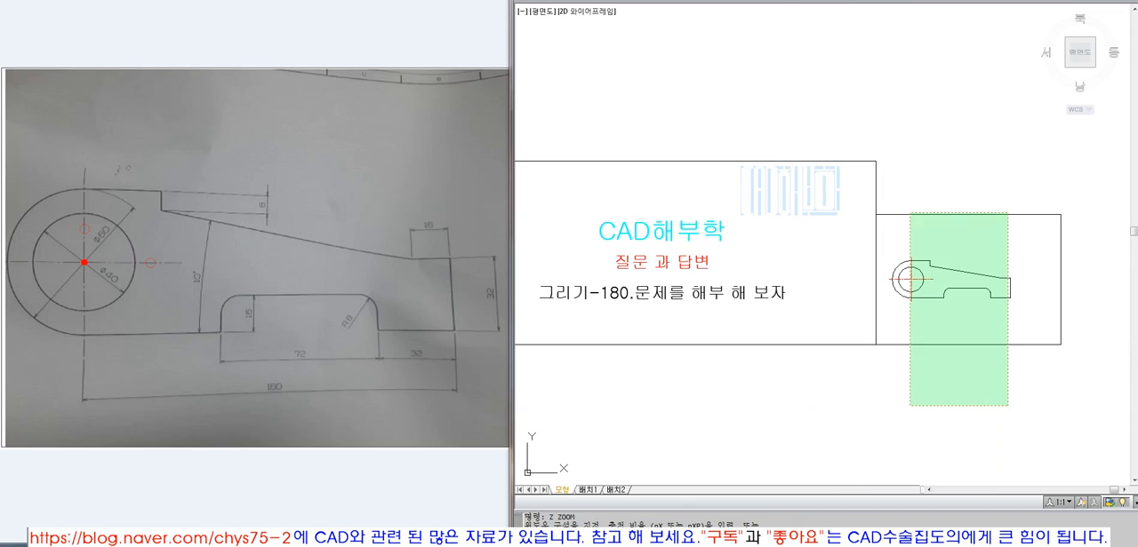
click(907, 210)
key(space)
text(z)
key(space)
text(e)
key(space)
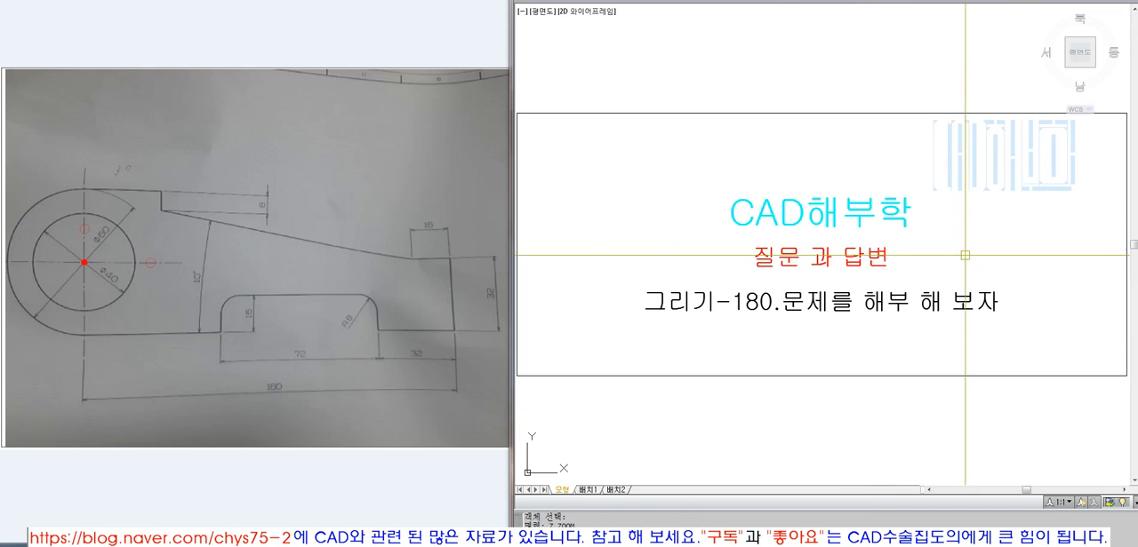